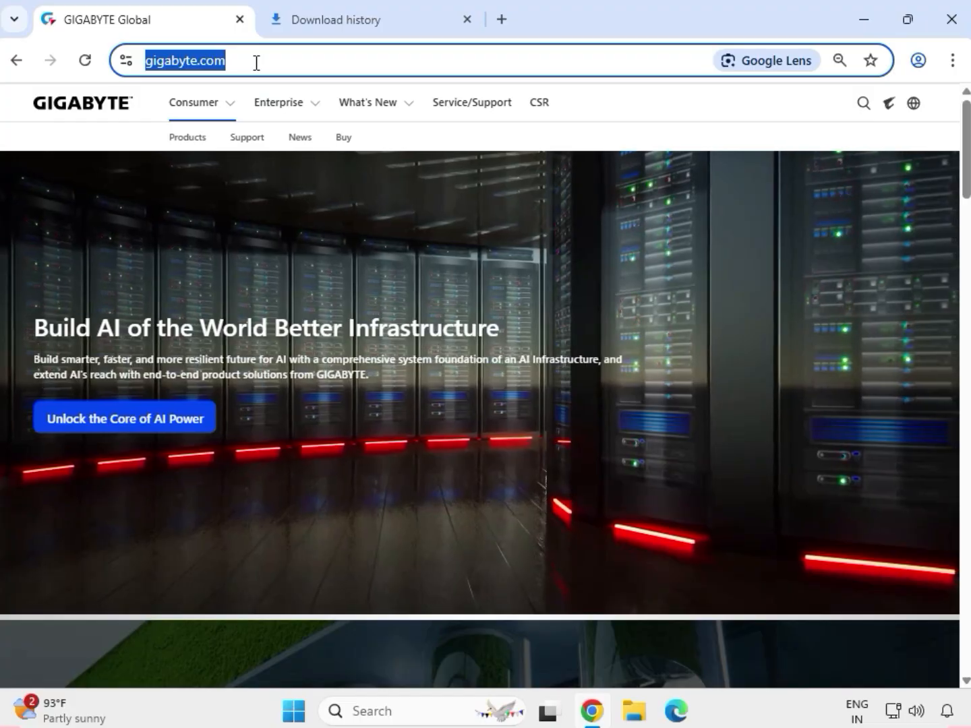
Step: Search the GIGABYTE site for B560M D3H
left_click(256, 64)
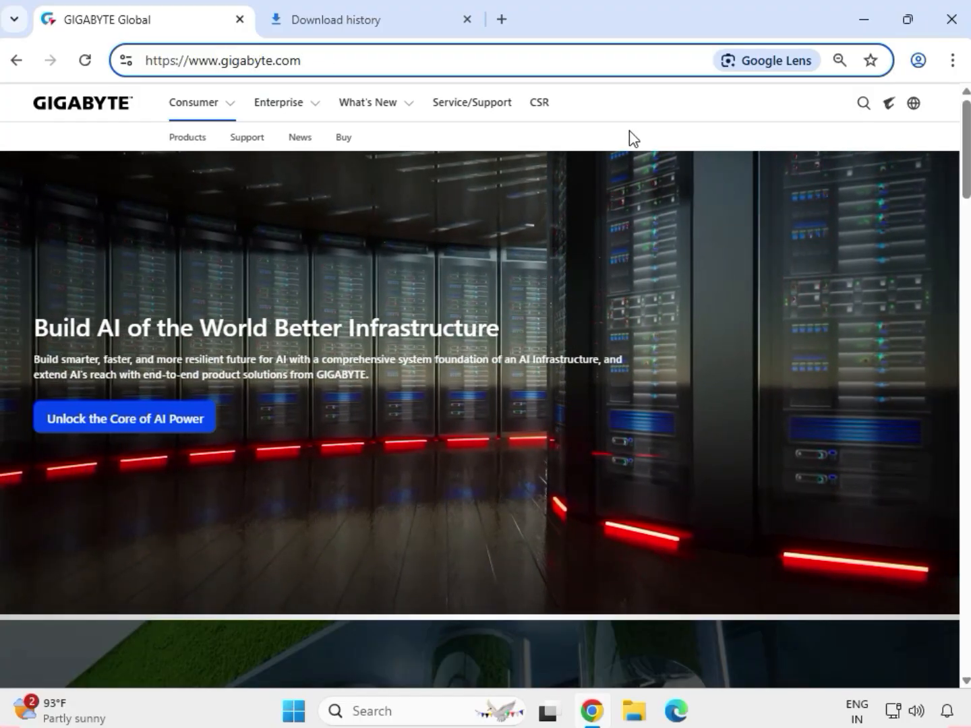
left_click(863, 105)
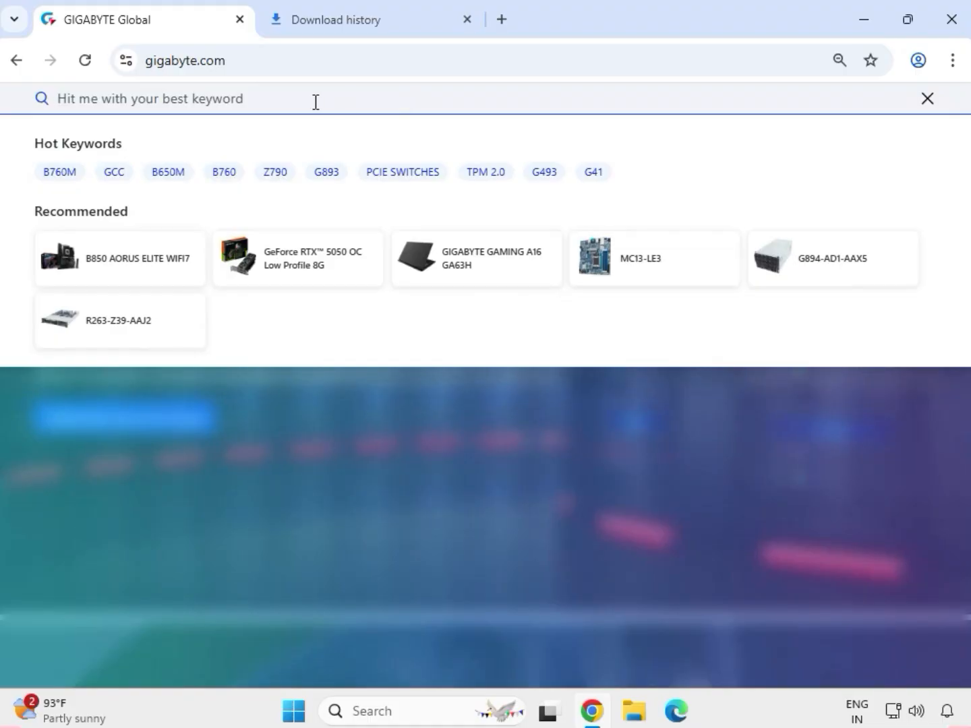
type("B")
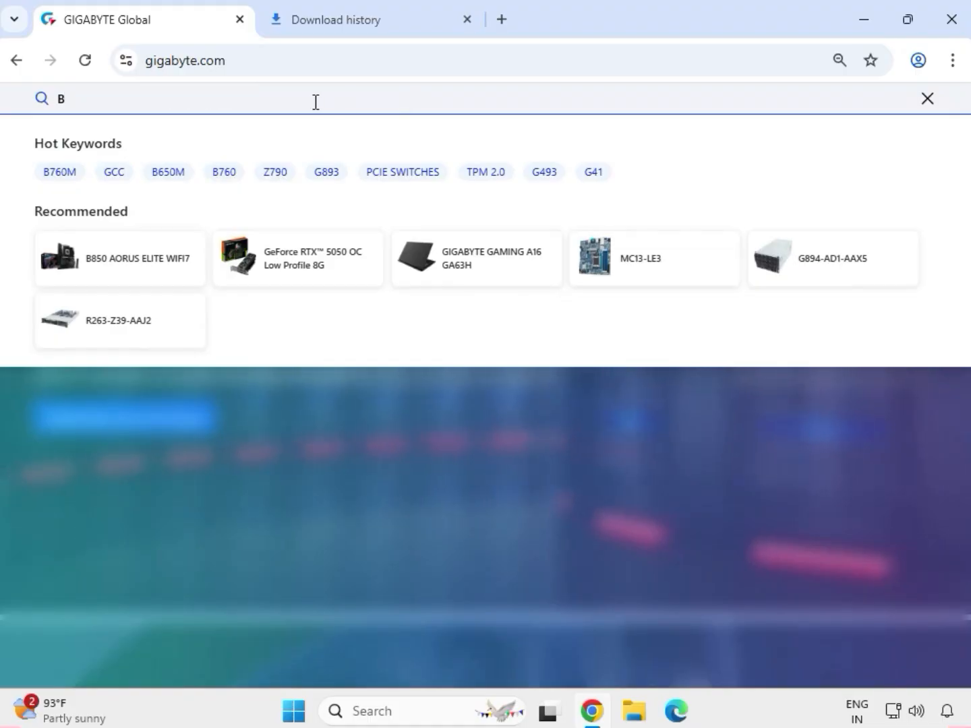
type("560")
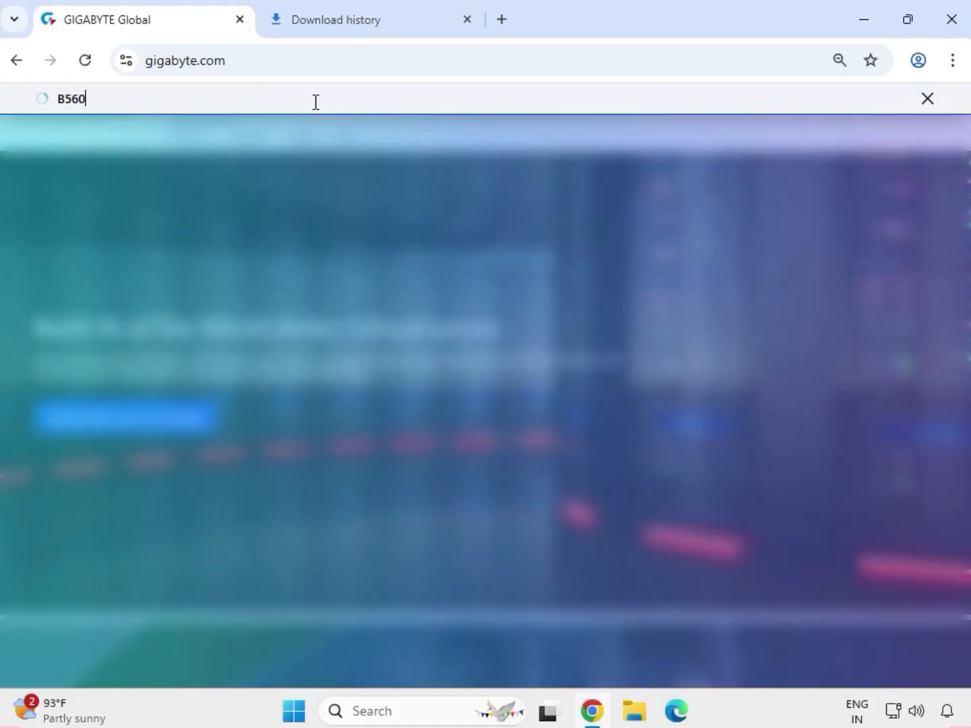
type("M ")
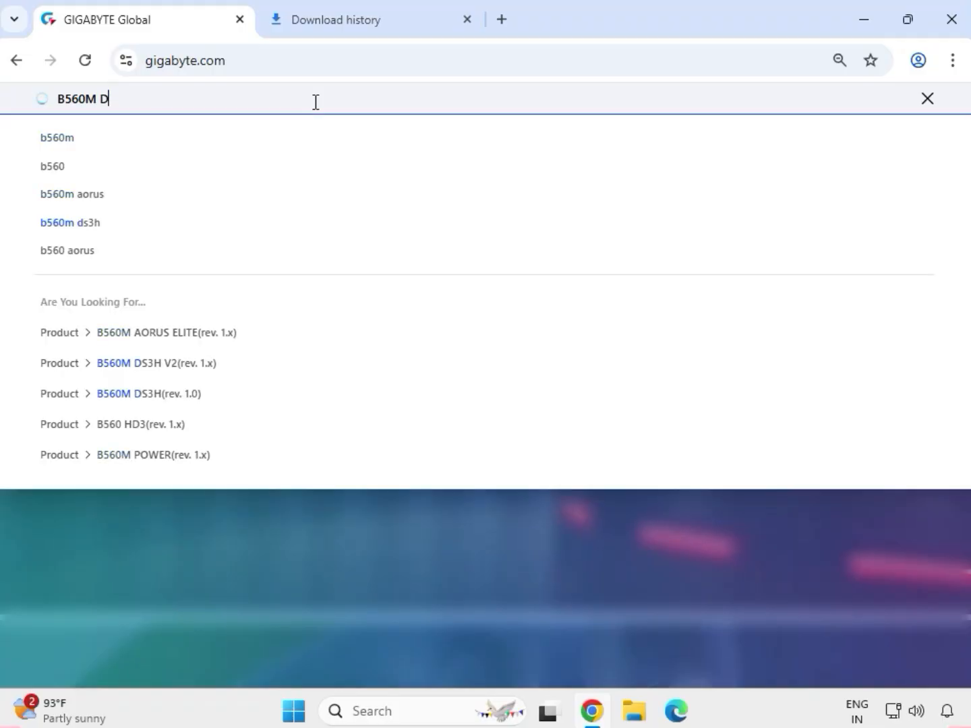
type("D3H")
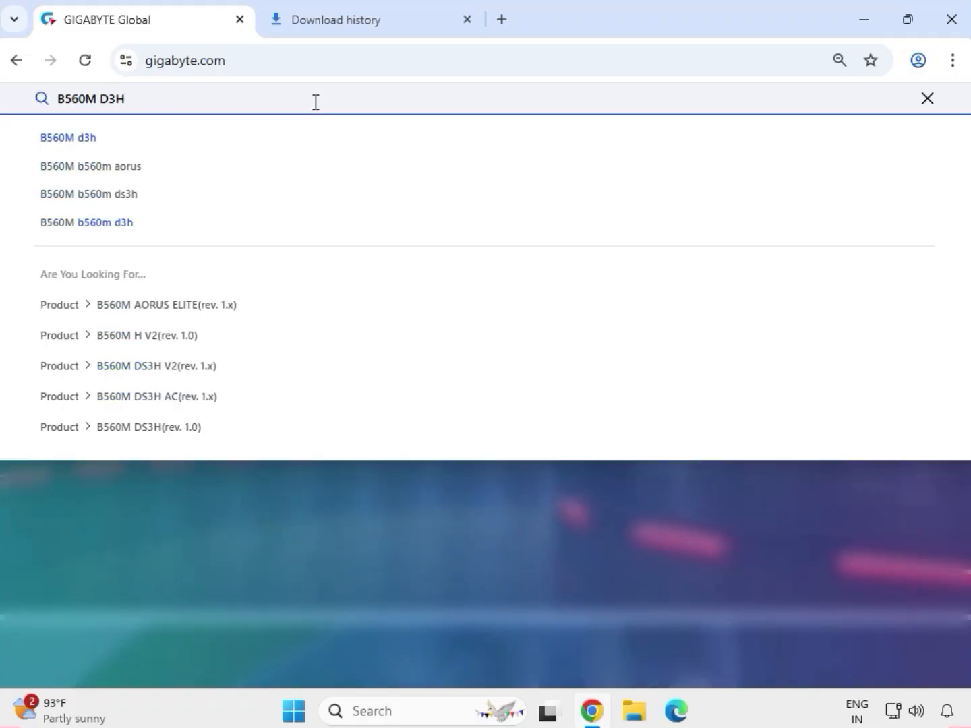
key("Return")
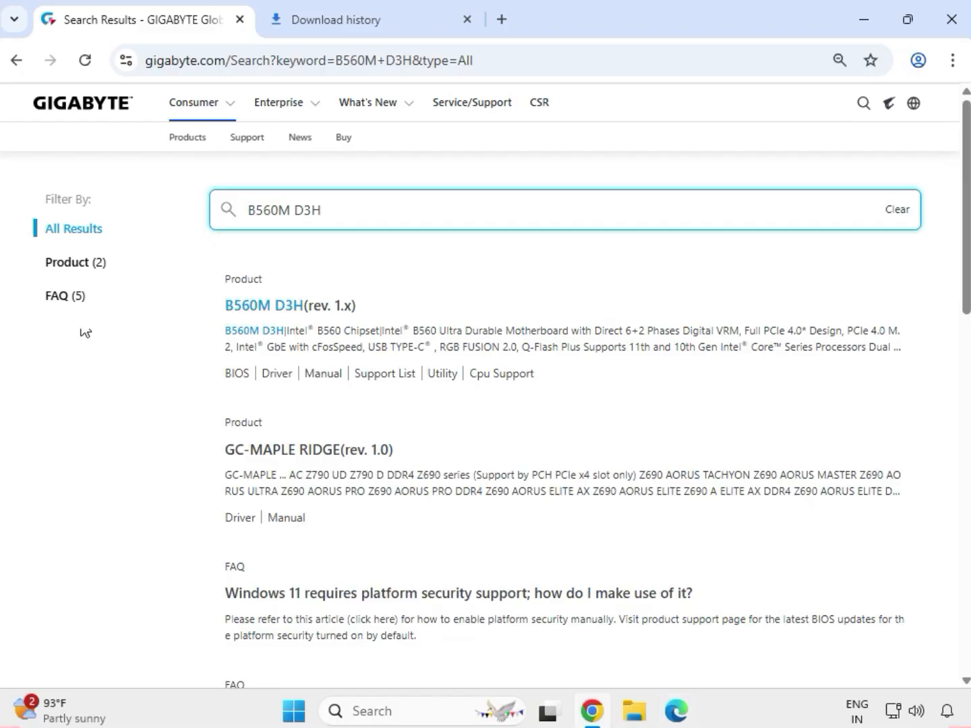
Step: Filter the results to products and open the support downloads page of the B560M D3H (rev. 1.x) motherboard
left_click(82, 270)
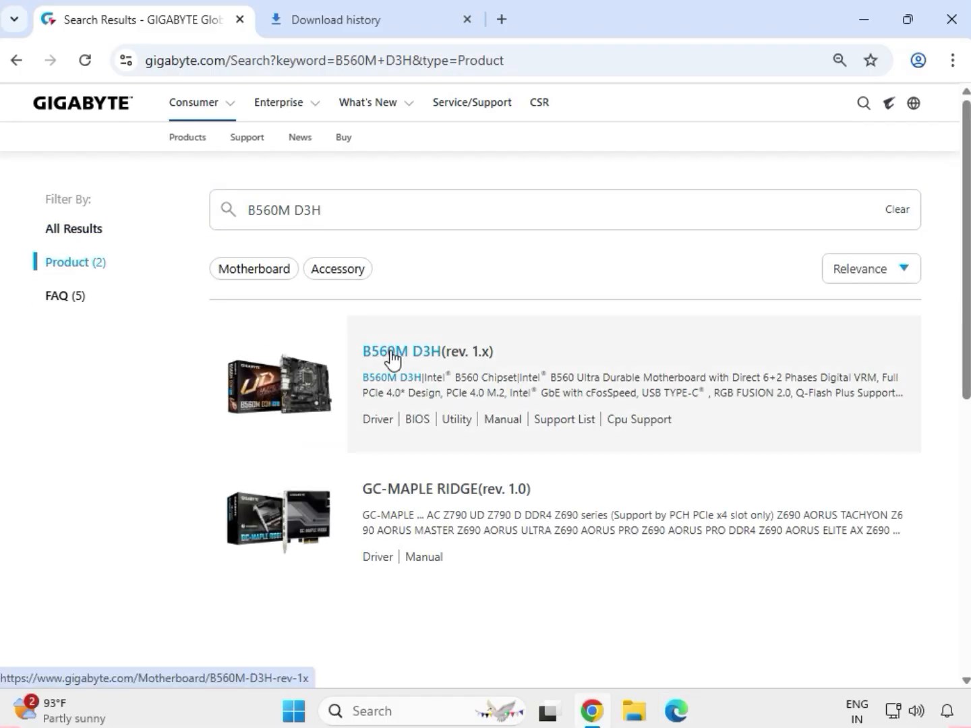
left_click(391, 361)
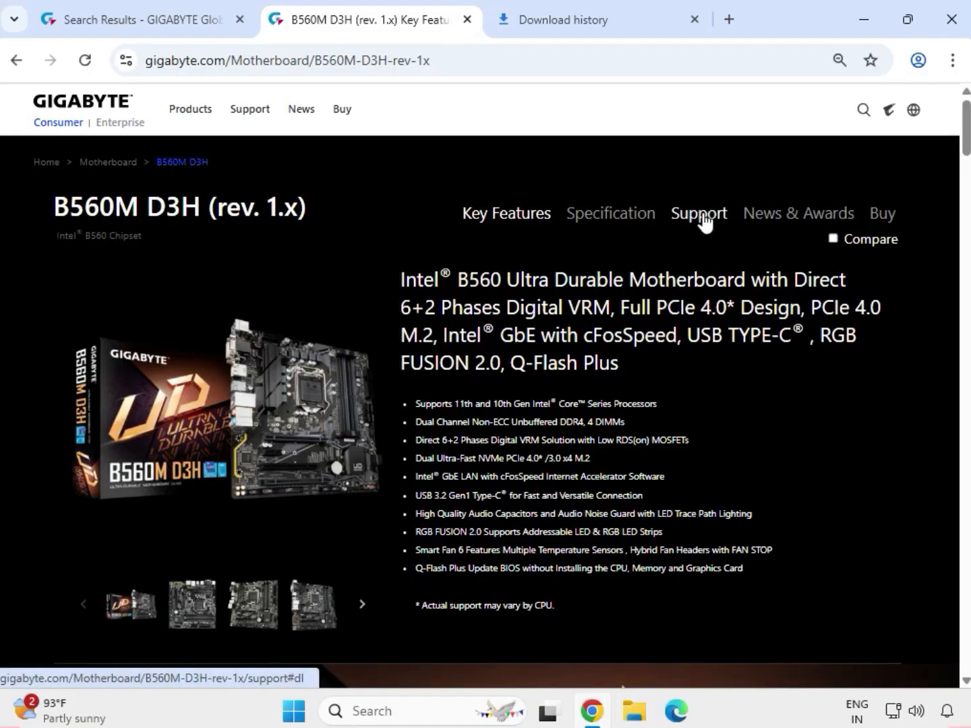
left_click(701, 214)
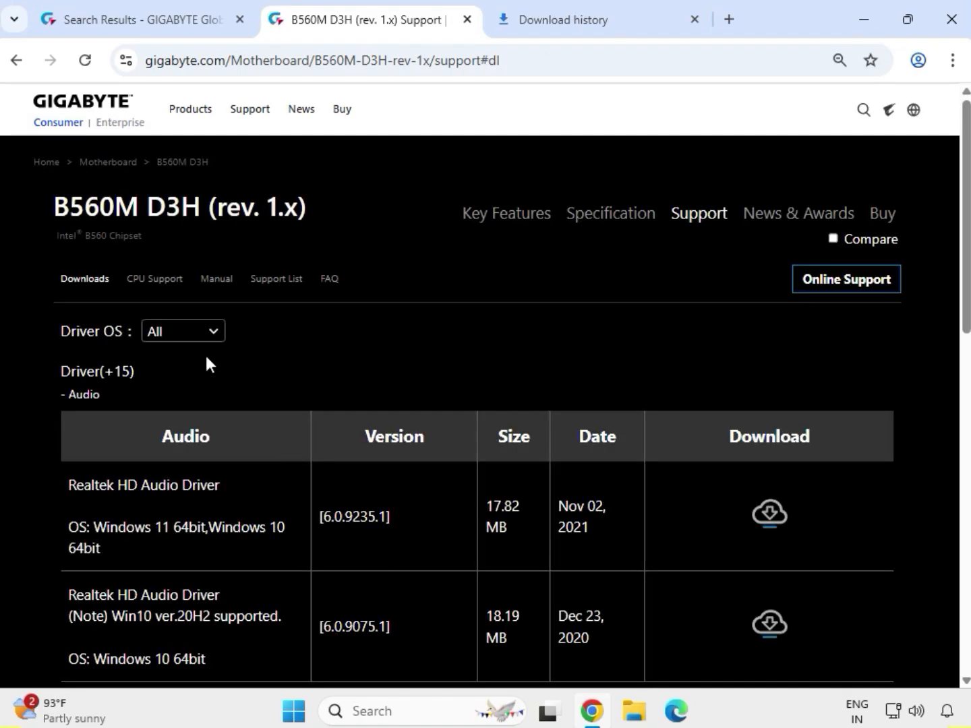
Step: Set the driver OS to Windows 11 64bit and download the Realtek HD Audio Driver
left_click(214, 333)
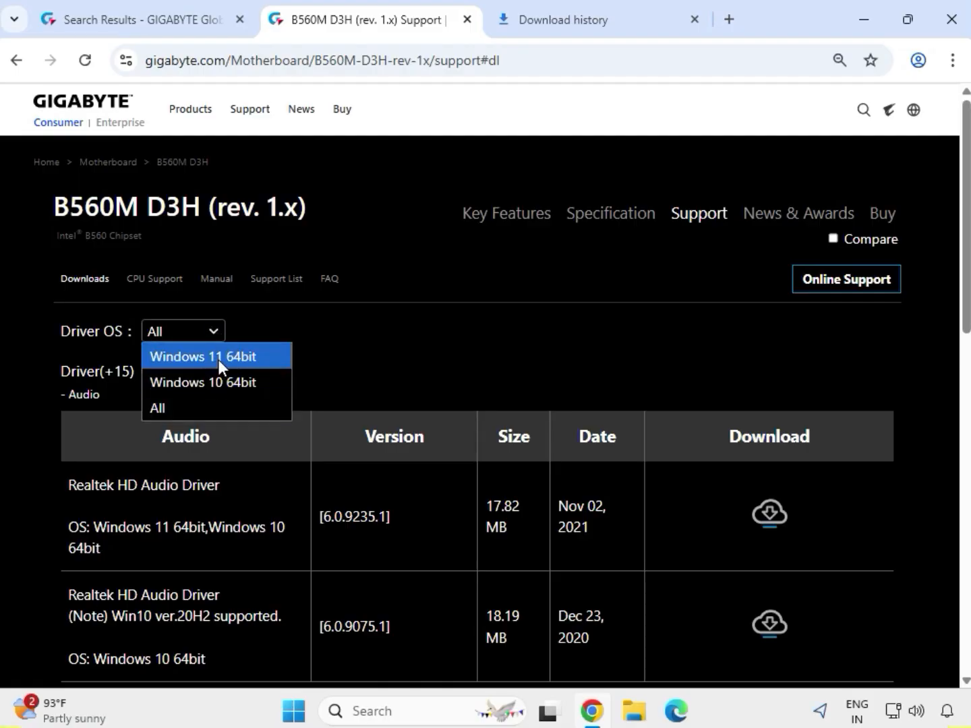
left_click(217, 357)
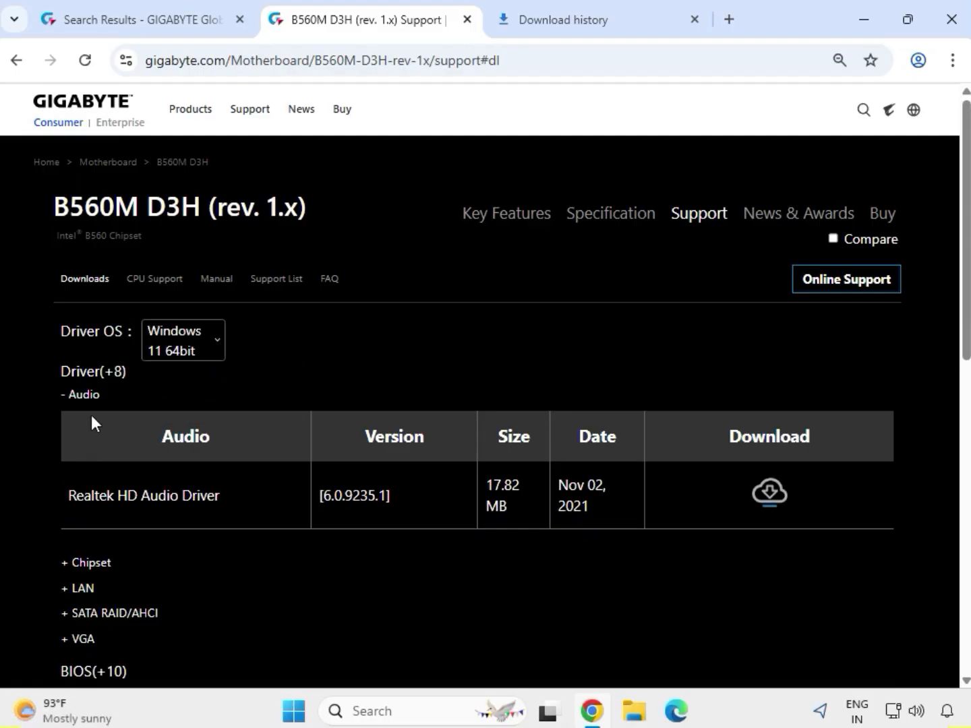
left_click_drag(100, 396, 62, 395)
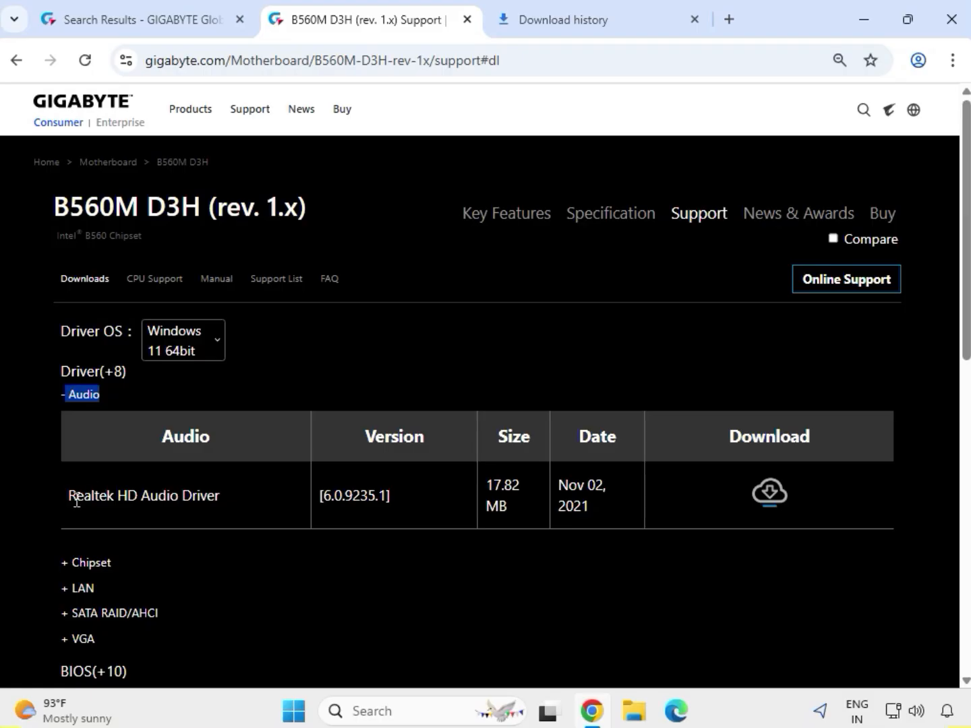
left_click_drag(77, 501, 790, 512)
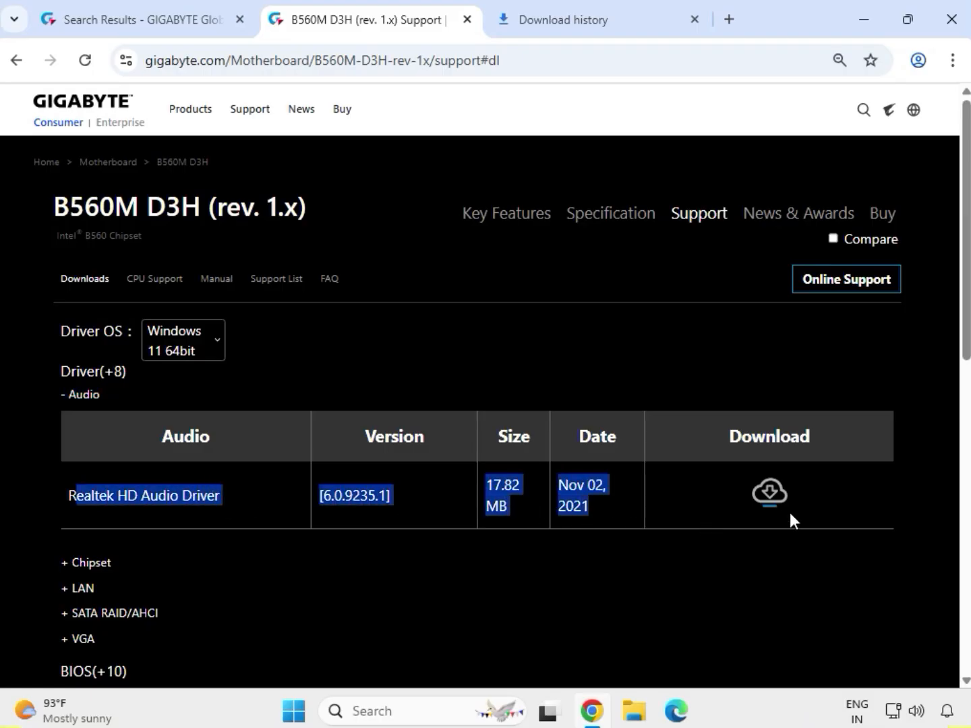
left_click(758, 498)
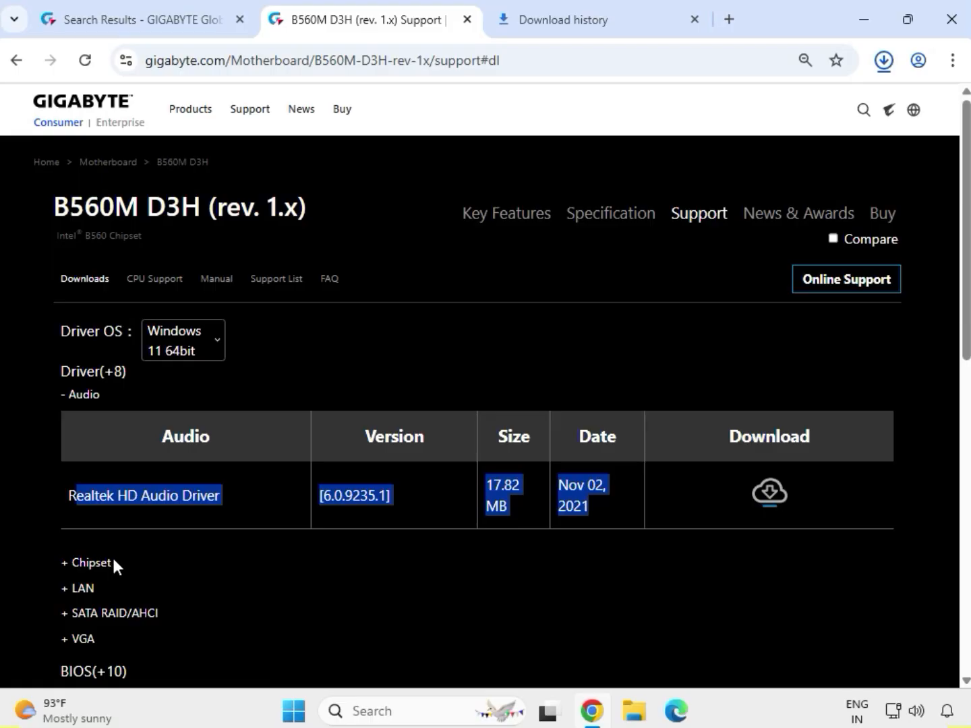
Step: Download the Intel INF installation and Intel Serial I/O driver from the Chipset category
left_click_drag(114, 557, 205, 521)
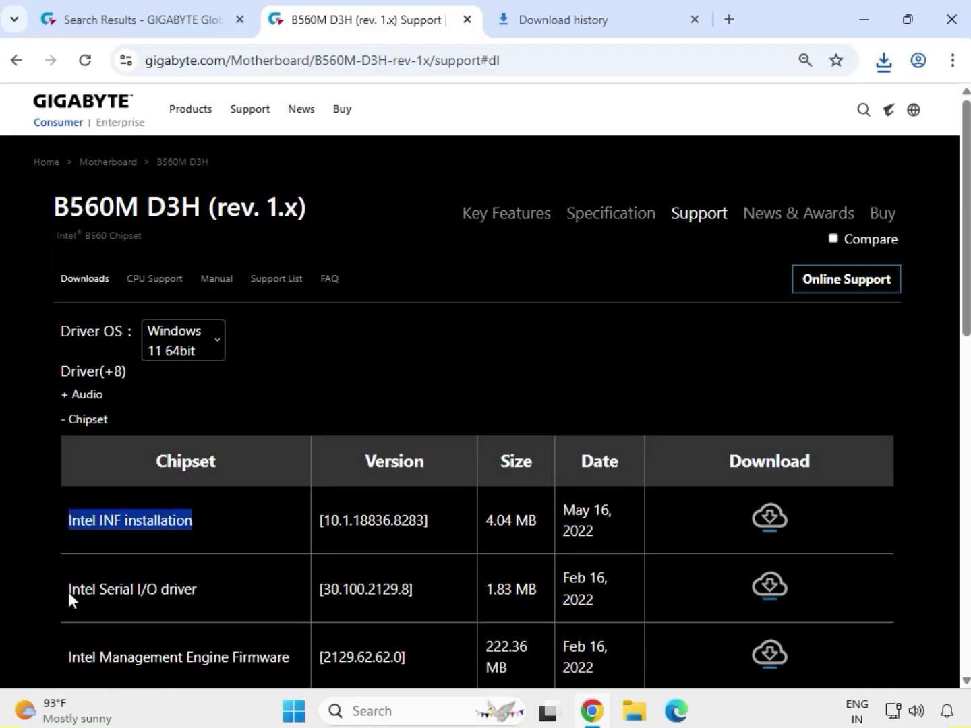
left_click_drag(68, 592, 520, 574)
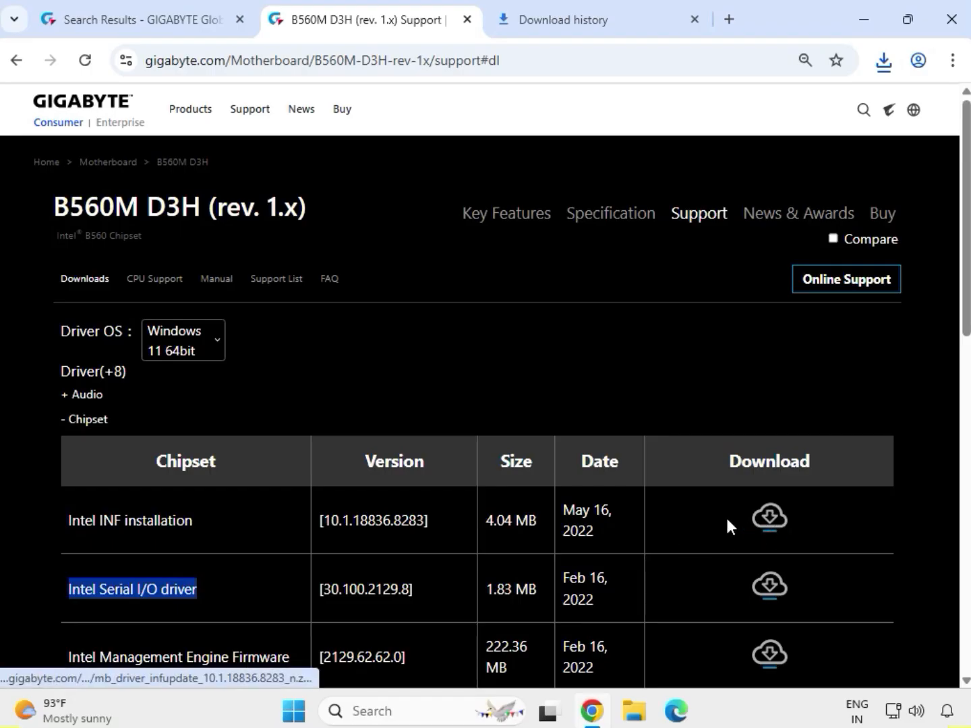
left_click_drag(726, 522, 786, 522)
left_click_drag(717, 604, 798, 605)
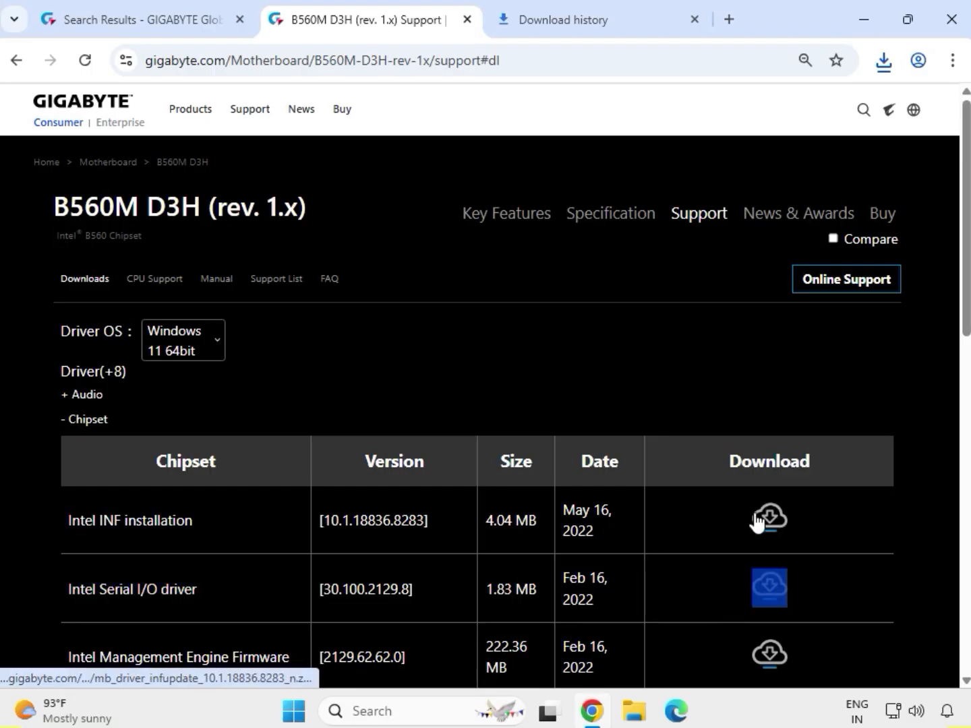
left_click(773, 579)
left_click(766, 589)
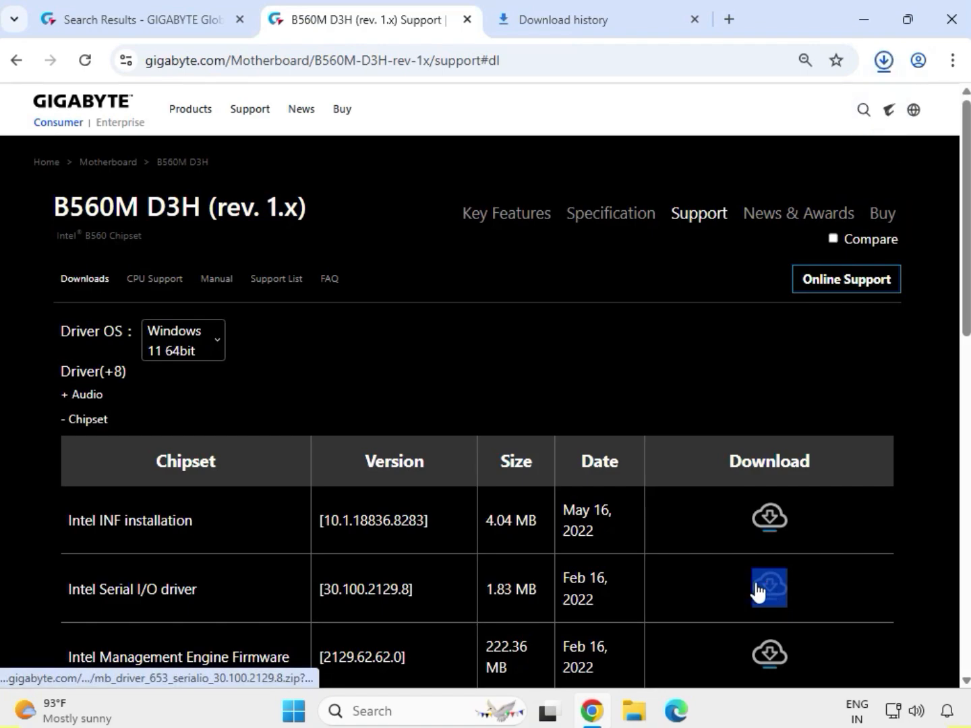
Step: Download the Intel LAN Driver from the LAN category
scroll(426, 486, "down", 5)
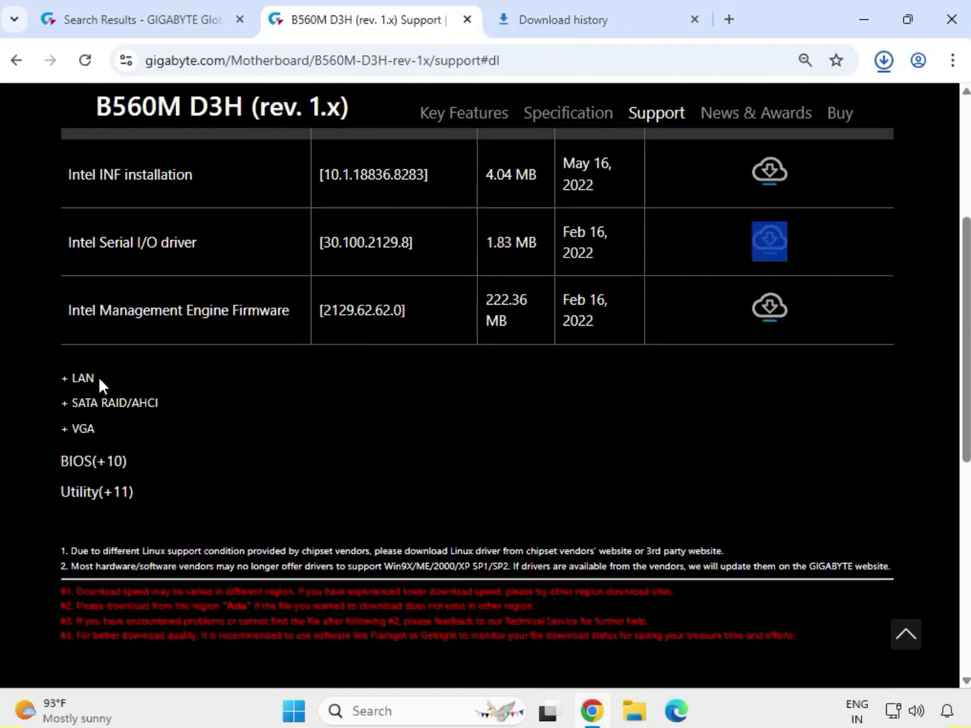
double_click(82, 378)
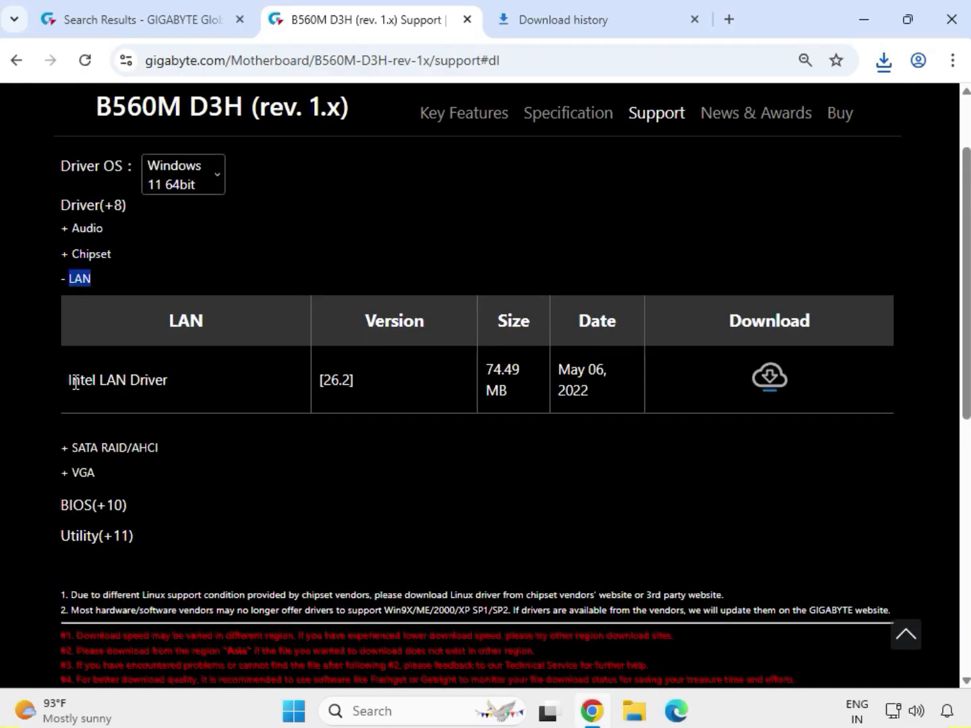
left_click_drag(64, 395, 258, 390)
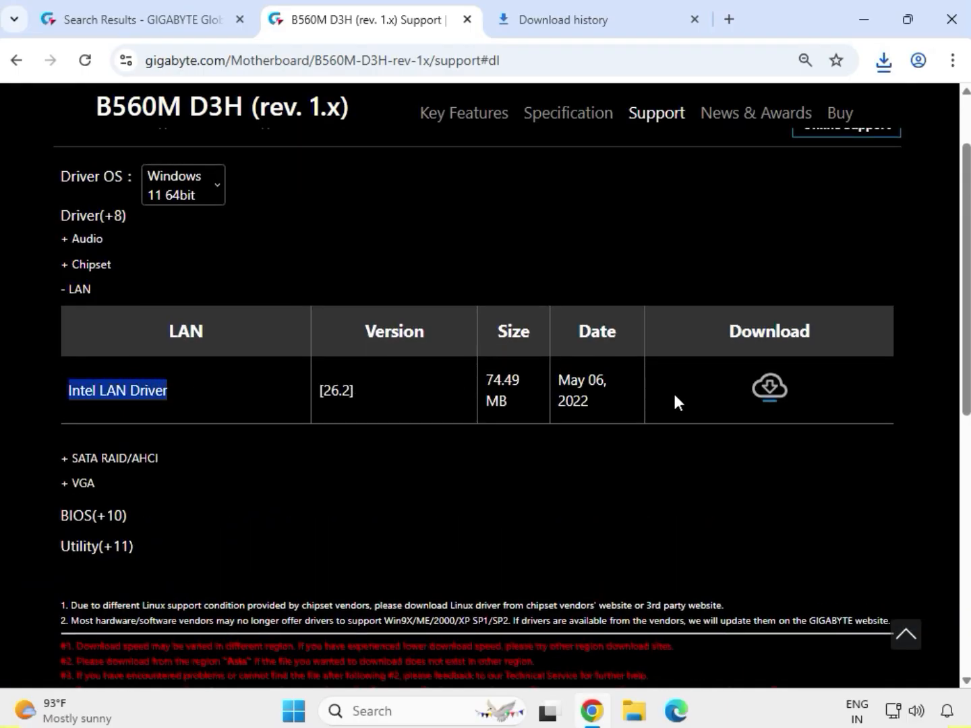
left_click(771, 394)
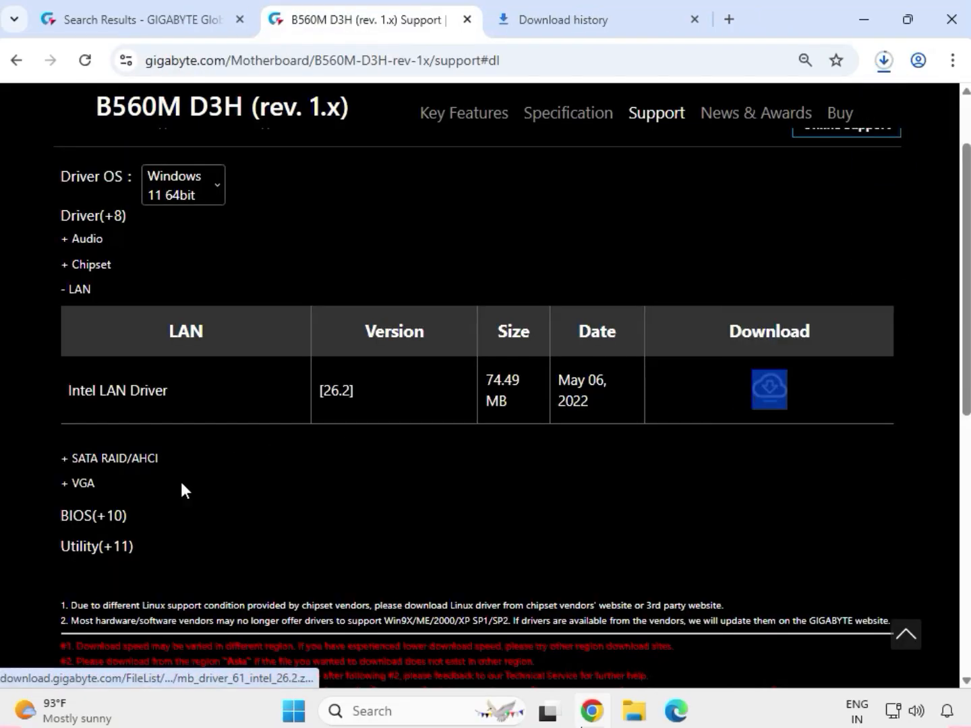
Step: Download the Intel Graphic Driver from the VGA category
left_click(93, 484)
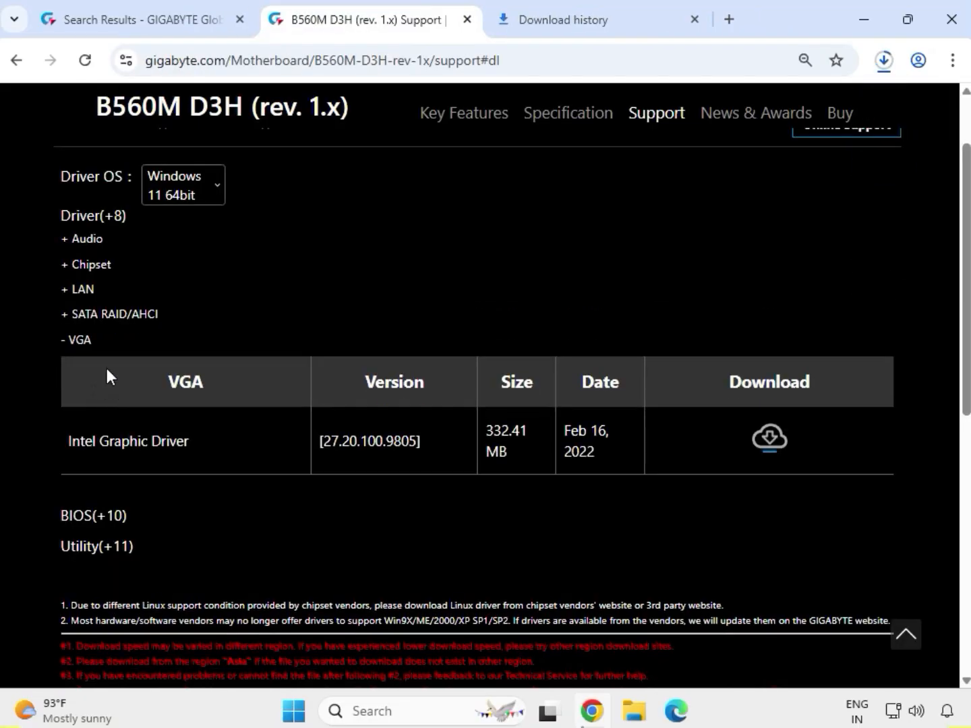
left_click(89, 290)
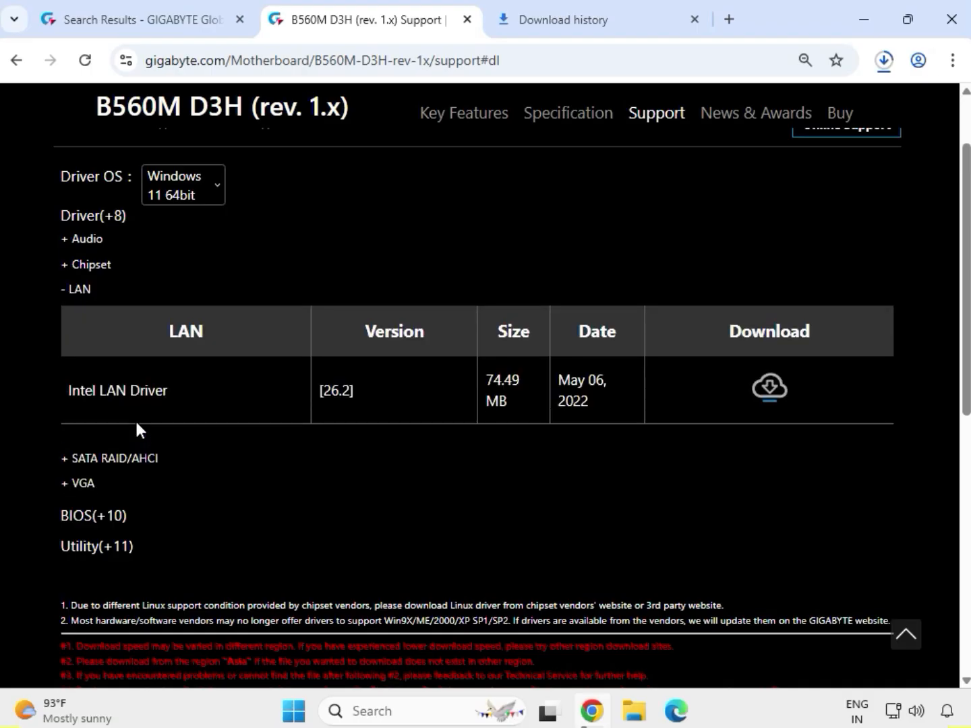
left_click_drag(99, 397, 166, 398)
left_click_drag(103, 482, 677, 439)
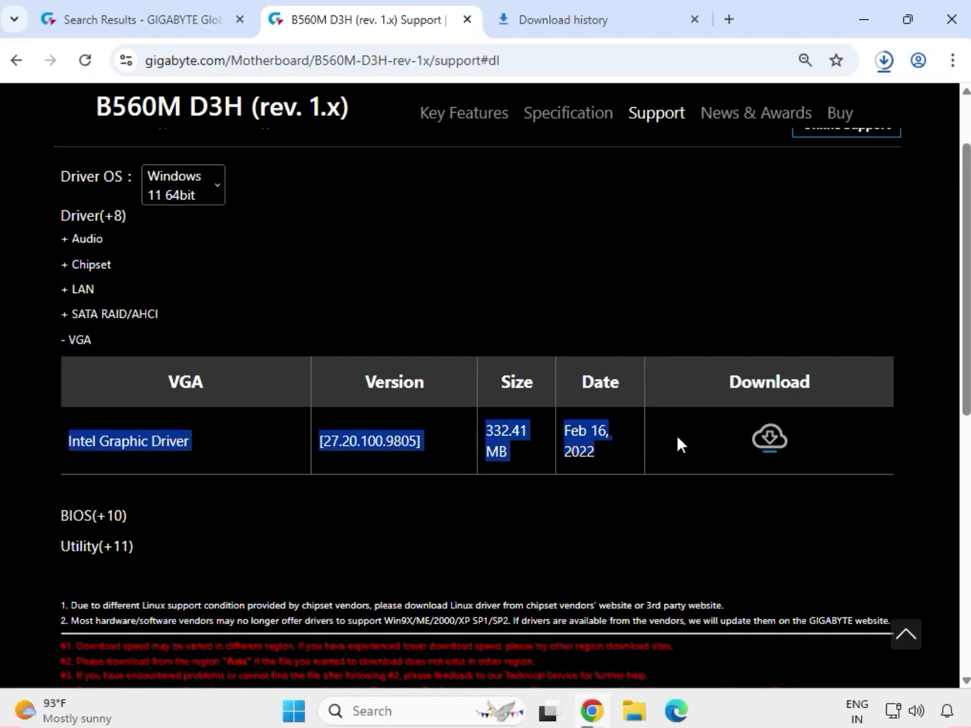
left_click(768, 453)
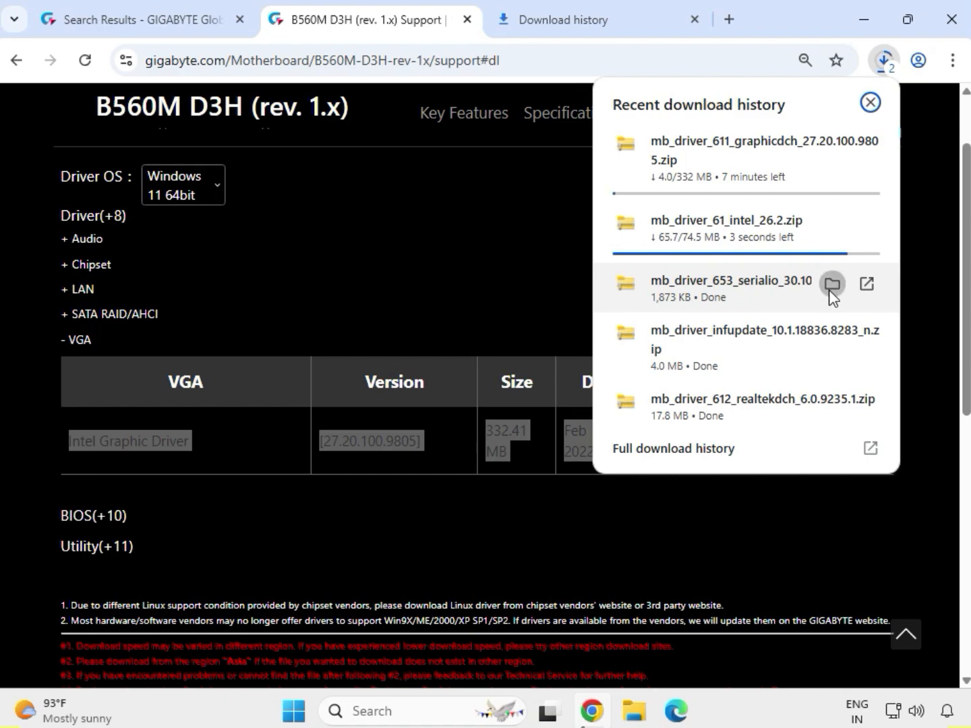
Step: Show the downloaded drivers in their folder and extract the mb_driver_611_graphicdch_30.0.101.1273 archive to the default destination, closing the extracted folder
left_click(832, 284)
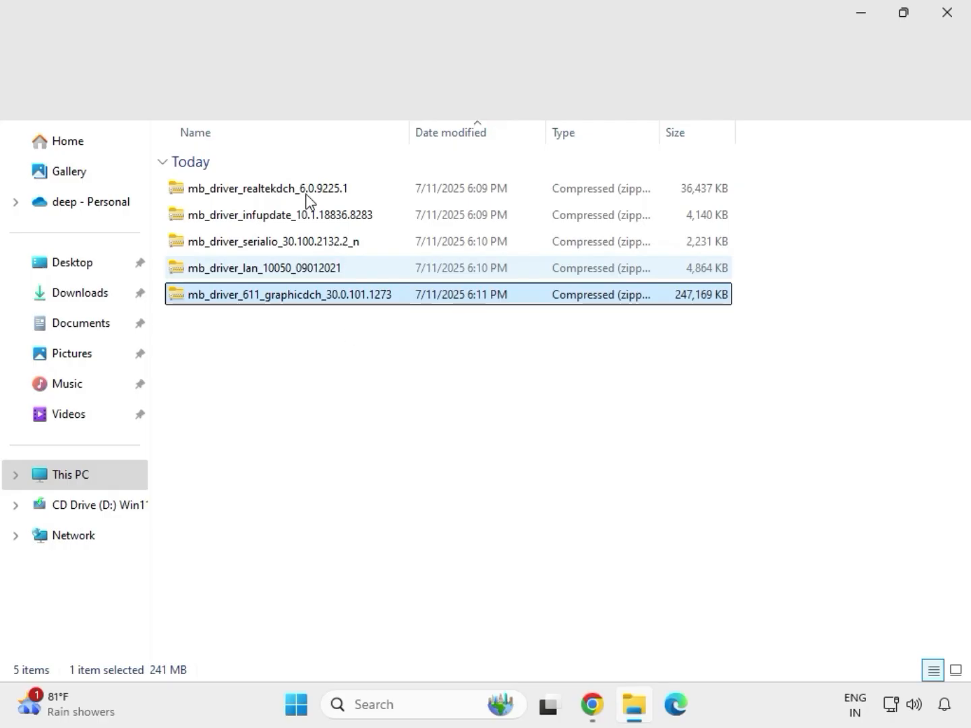
left_click_drag(300, 180, 355, 333)
left_click(341, 297)
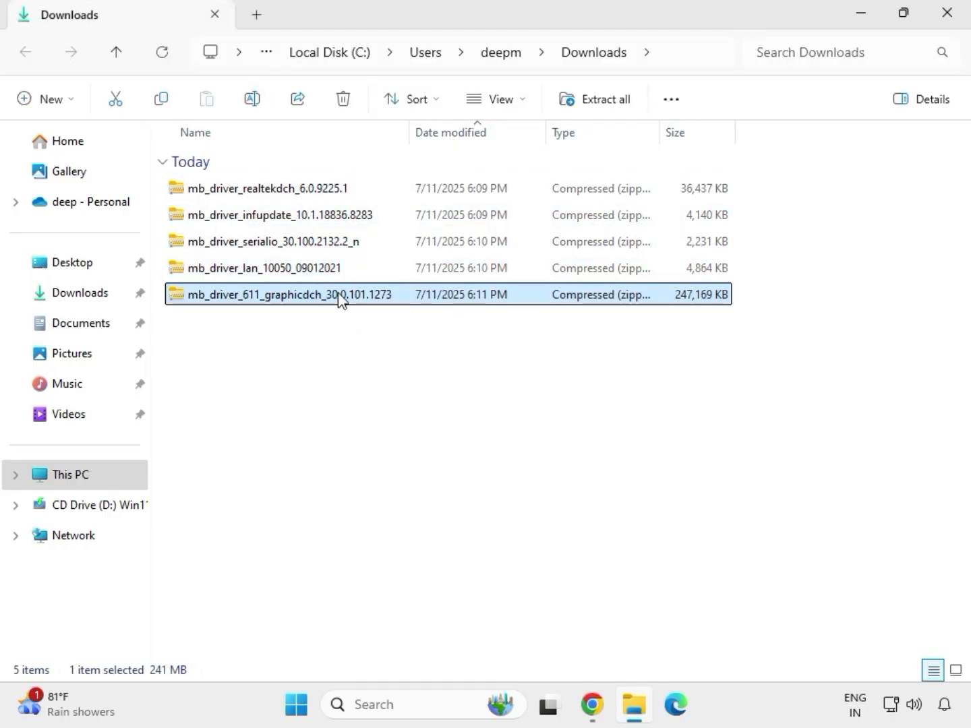
right_click(340, 300)
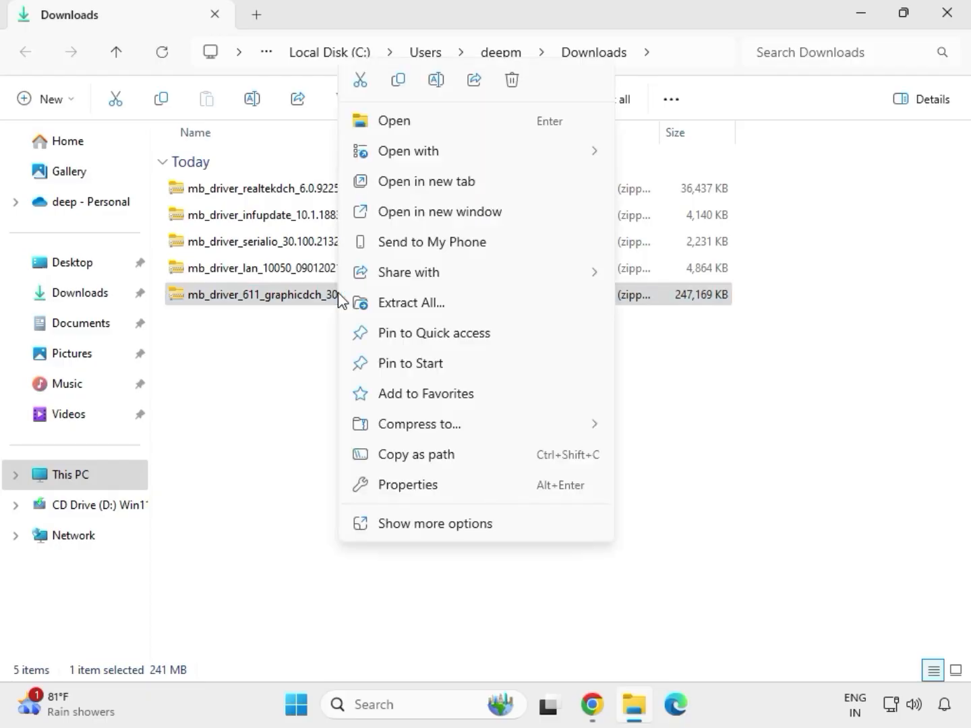
left_click(437, 525)
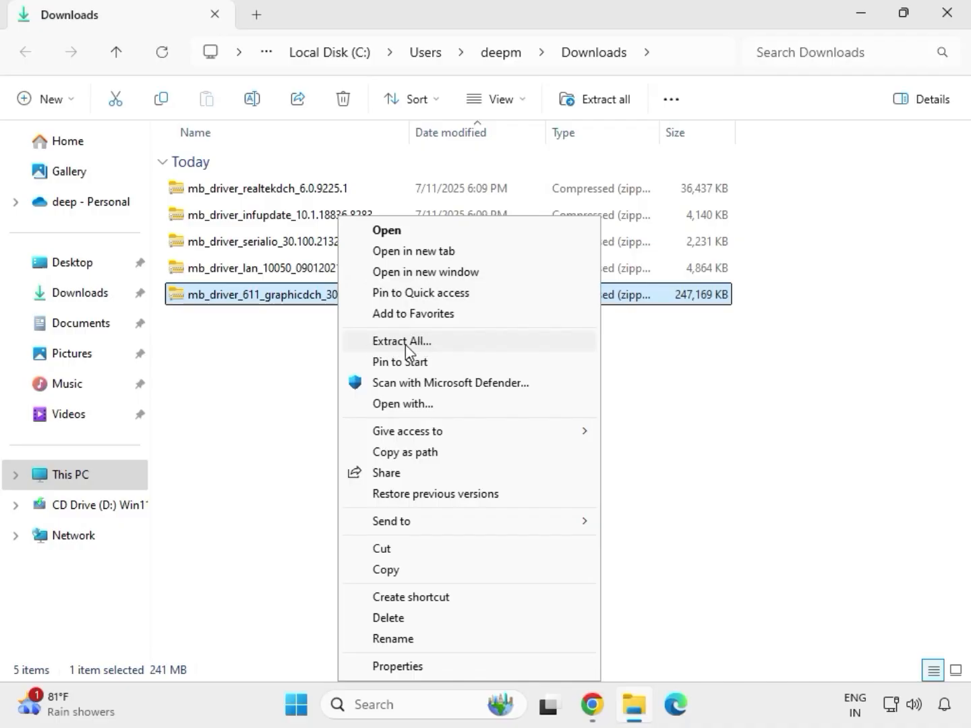
left_click(406, 342)
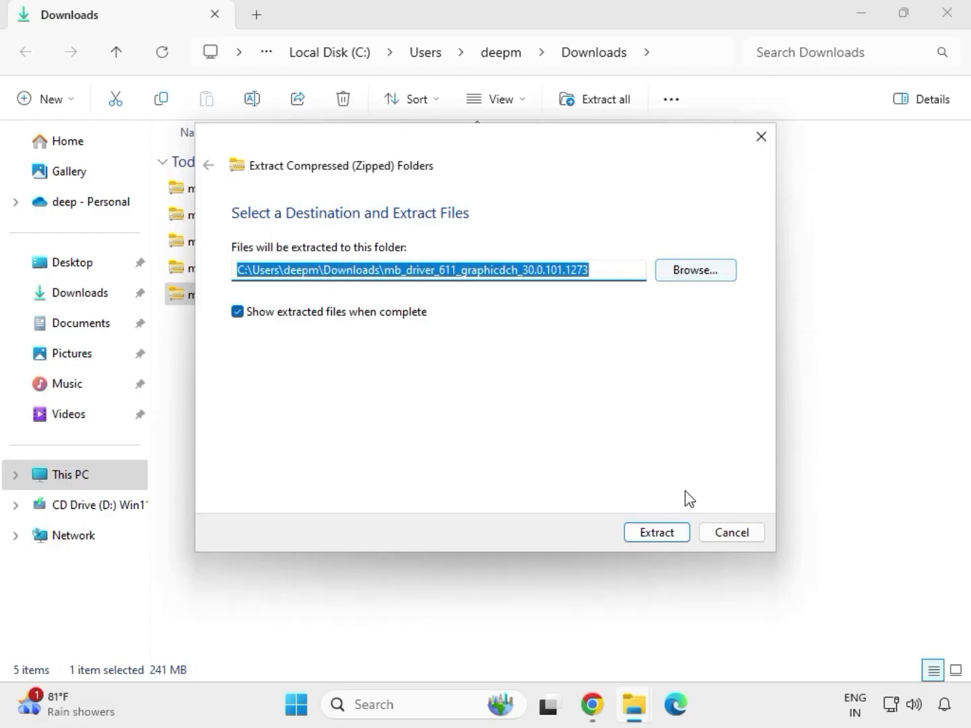
left_click(663, 536)
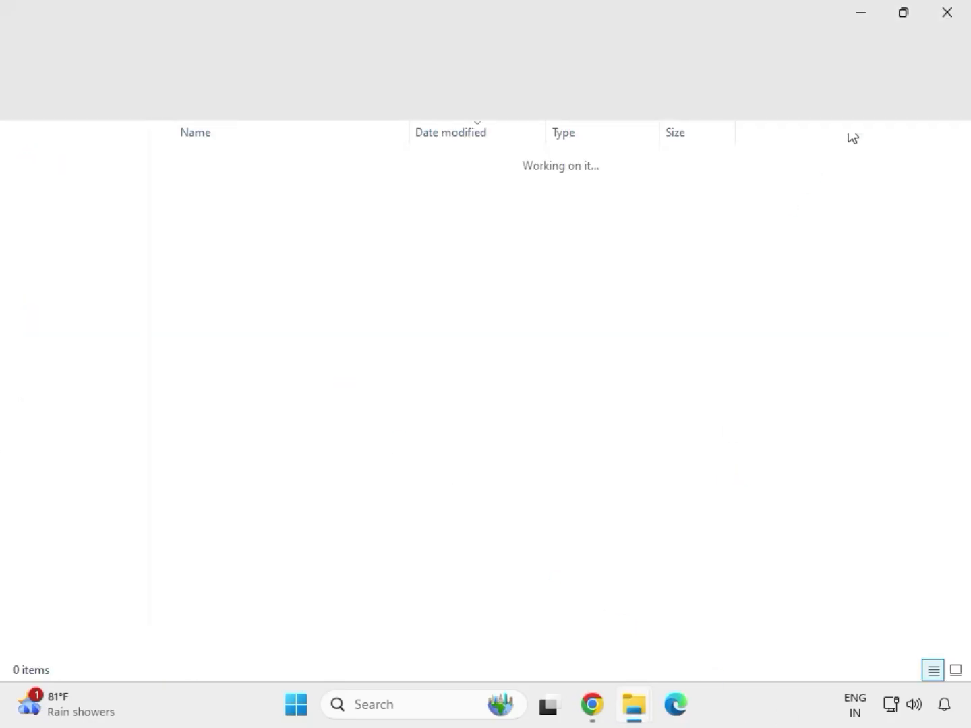
left_click(946, 22)
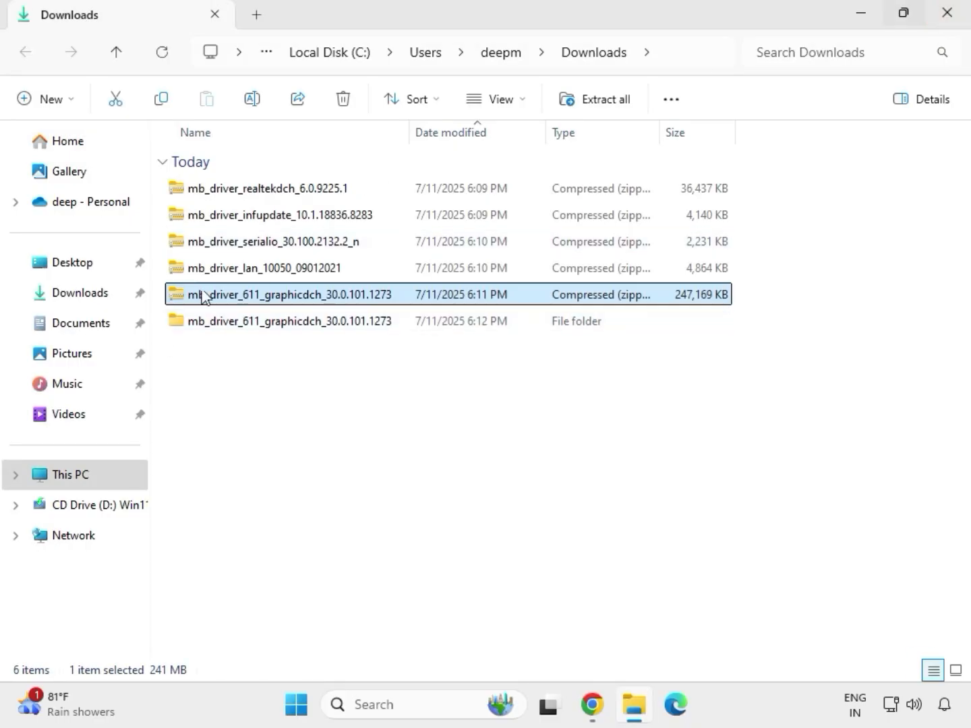
Step: Extract the mb_driver_lan_10050_09012021 archive to its default destination and close the extracted folder
left_click(248, 276)
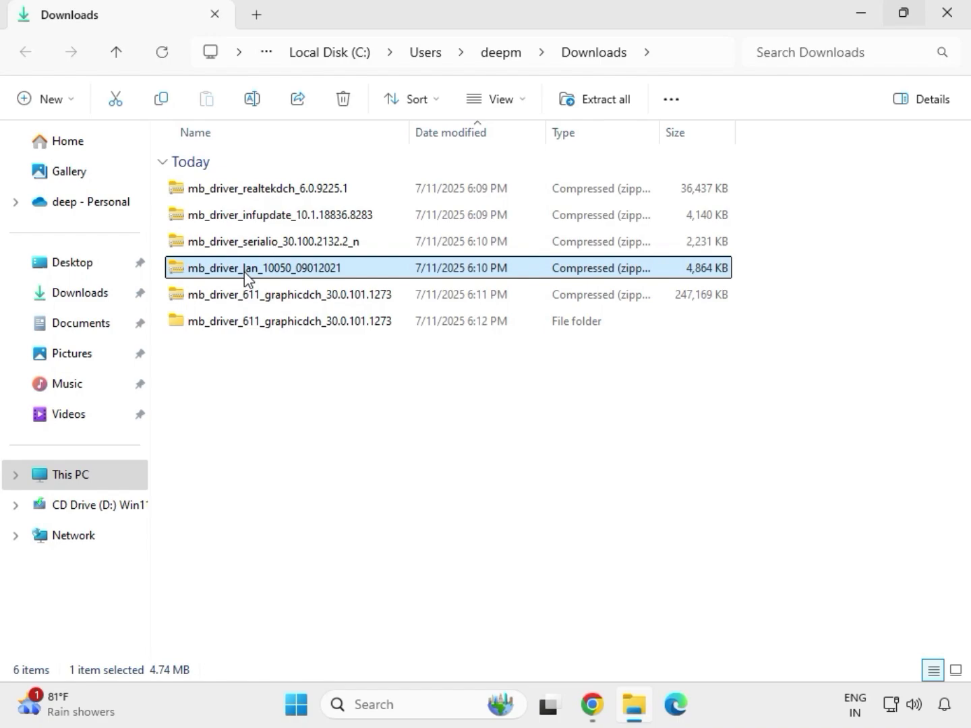
right_click(245, 272)
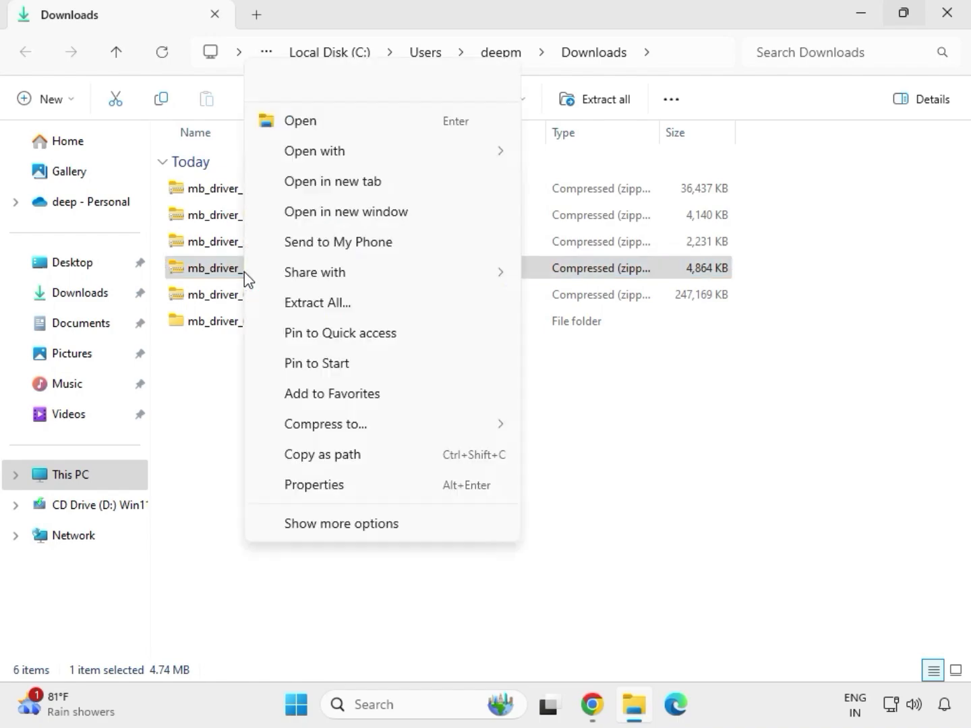
left_click(324, 524)
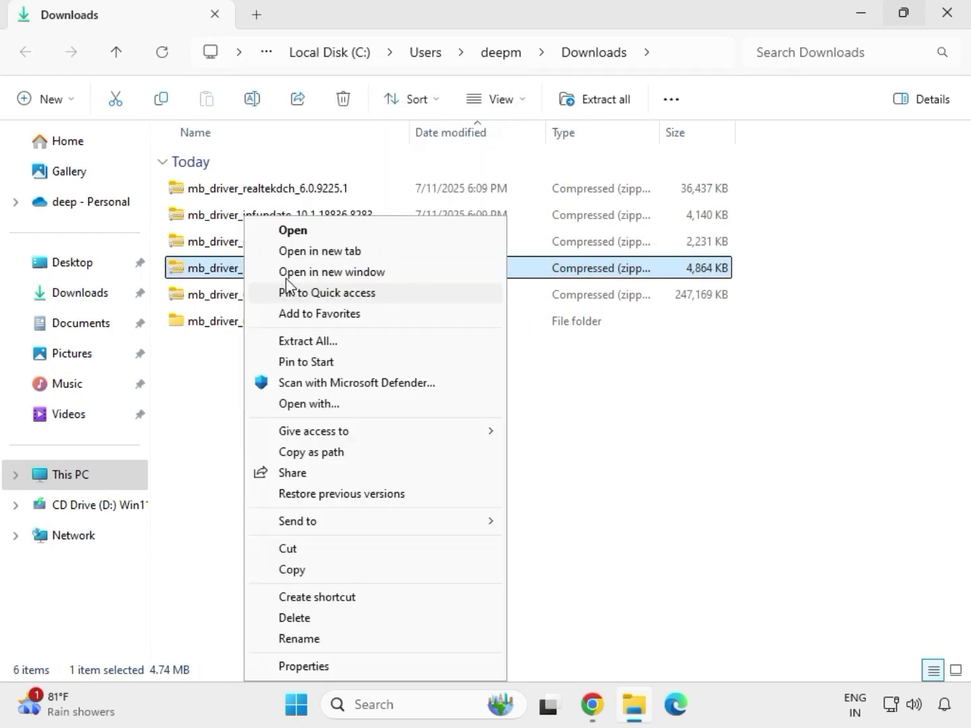
left_click(308, 343)
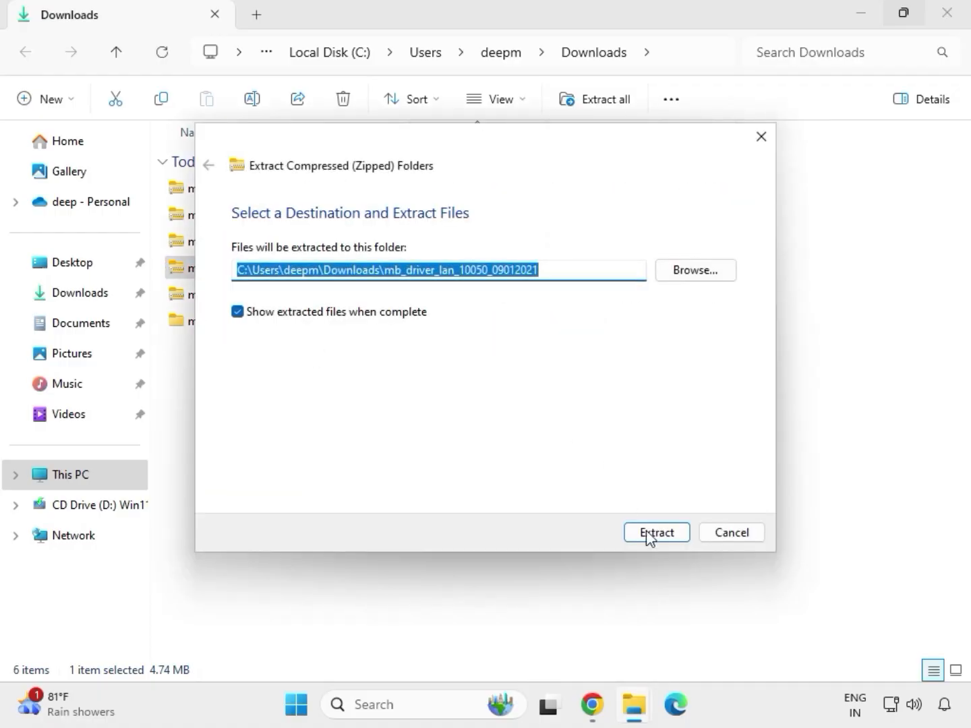
left_click(648, 538)
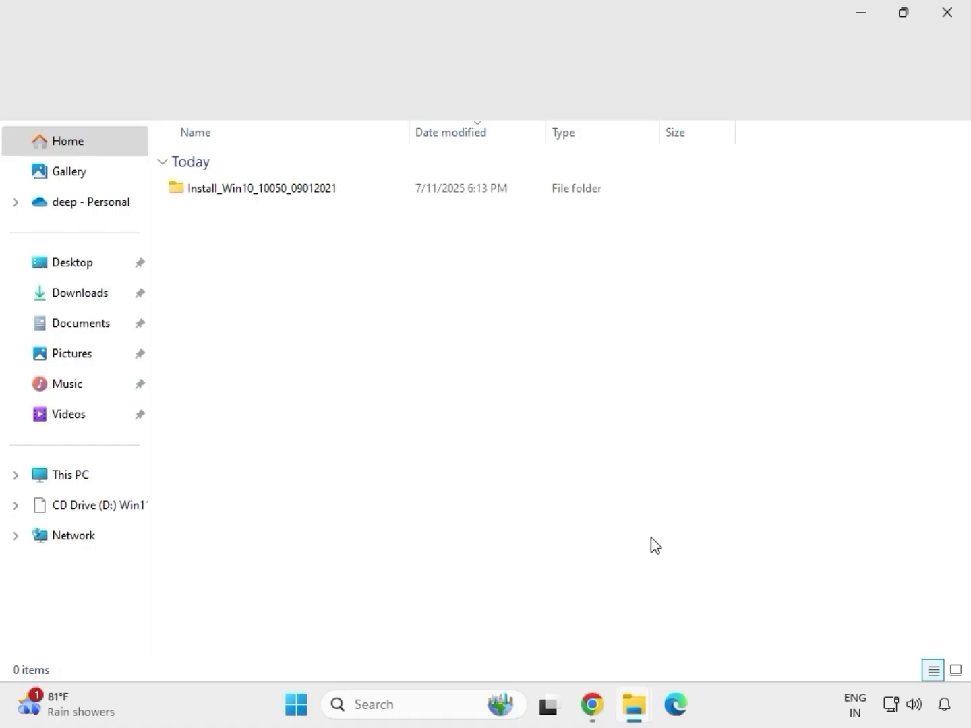
left_click(955, 19)
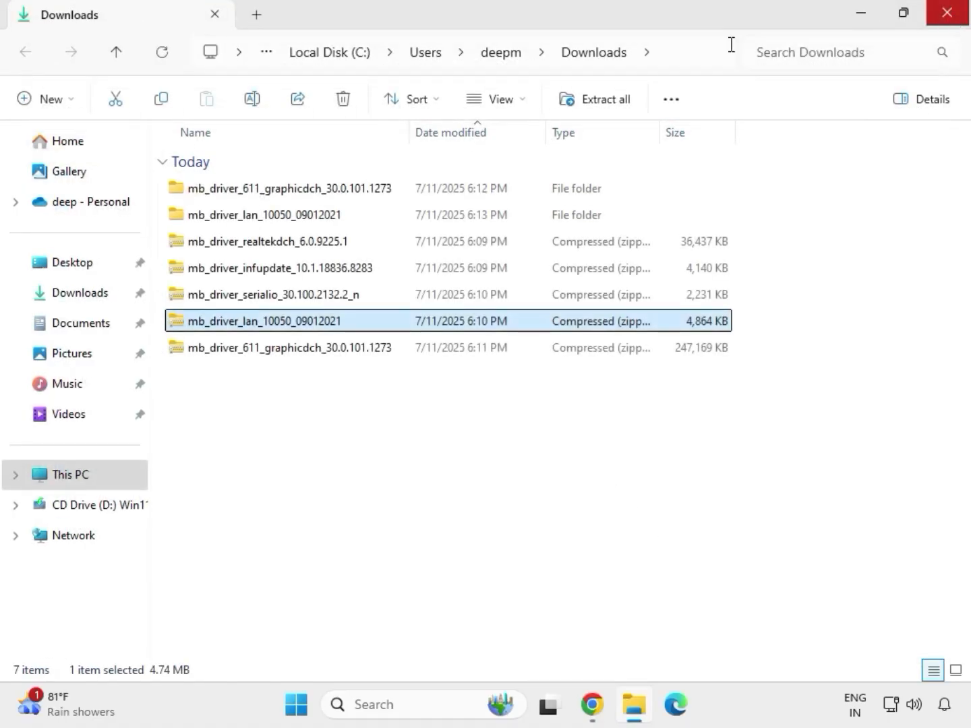
Step: Extract the mb_driver_serialio_30.100.2132.2_n archive to its default destination and close the extracted folder
left_click(242, 298)
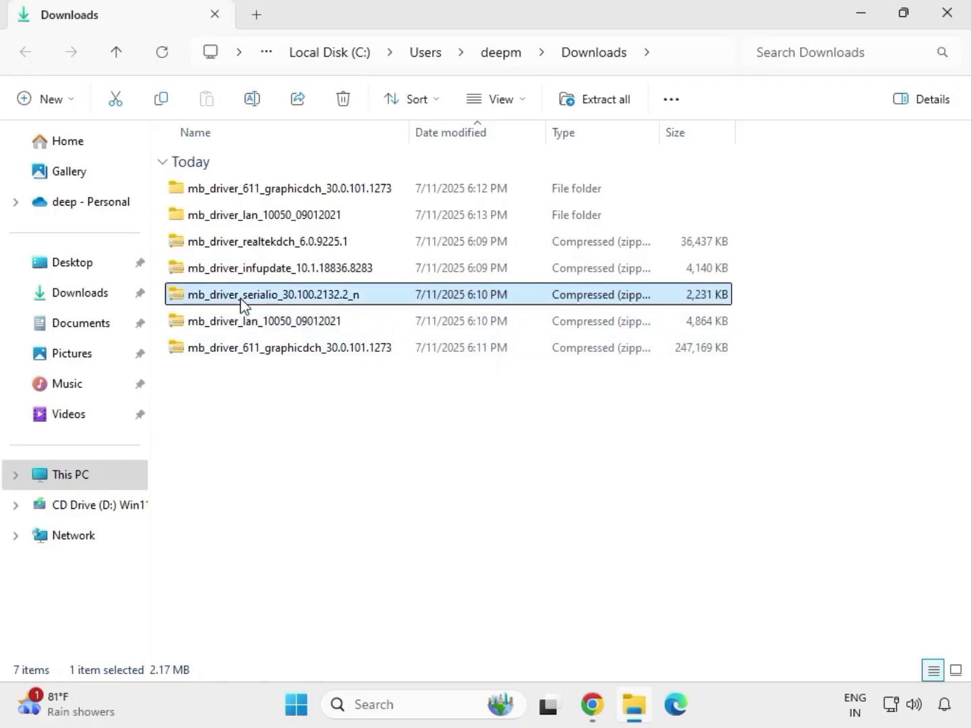
right_click(243, 306)
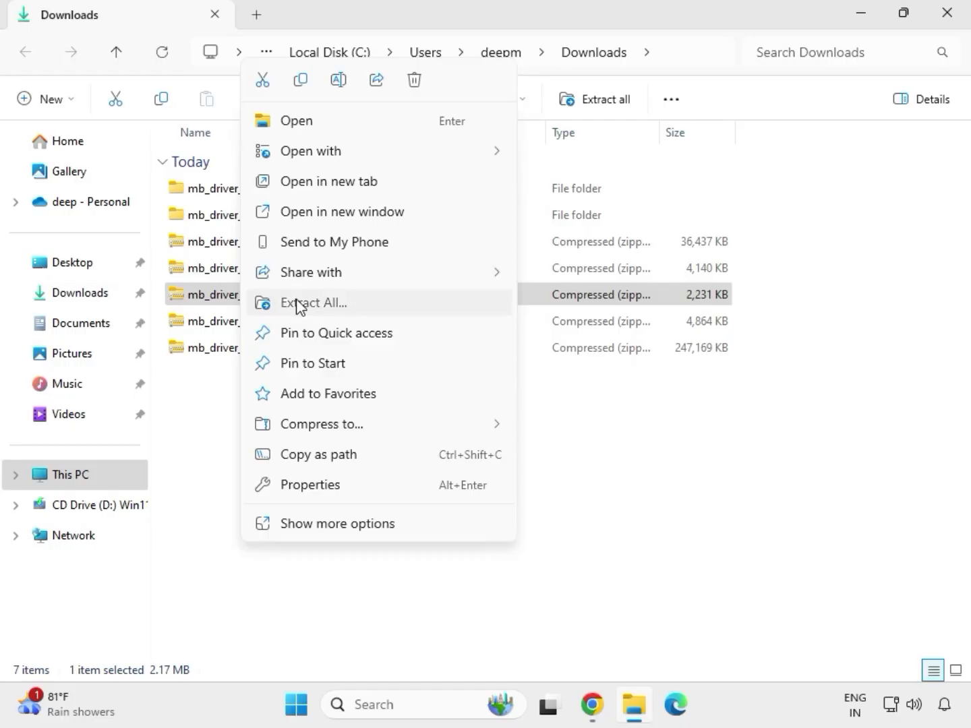
left_click(298, 304)
left_click(652, 532)
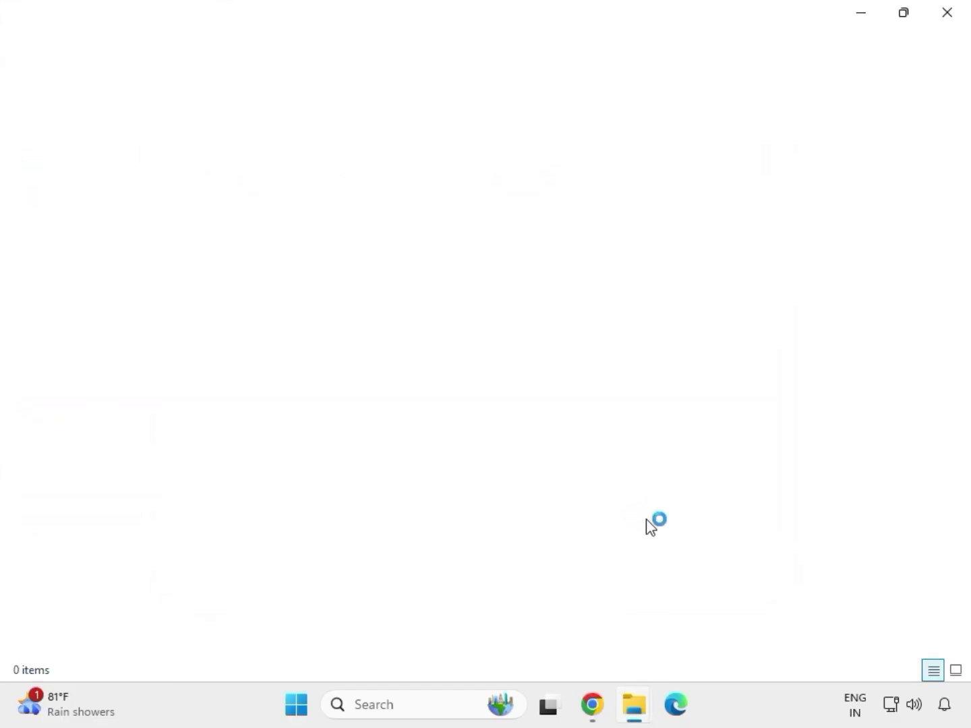
left_click(946, 14)
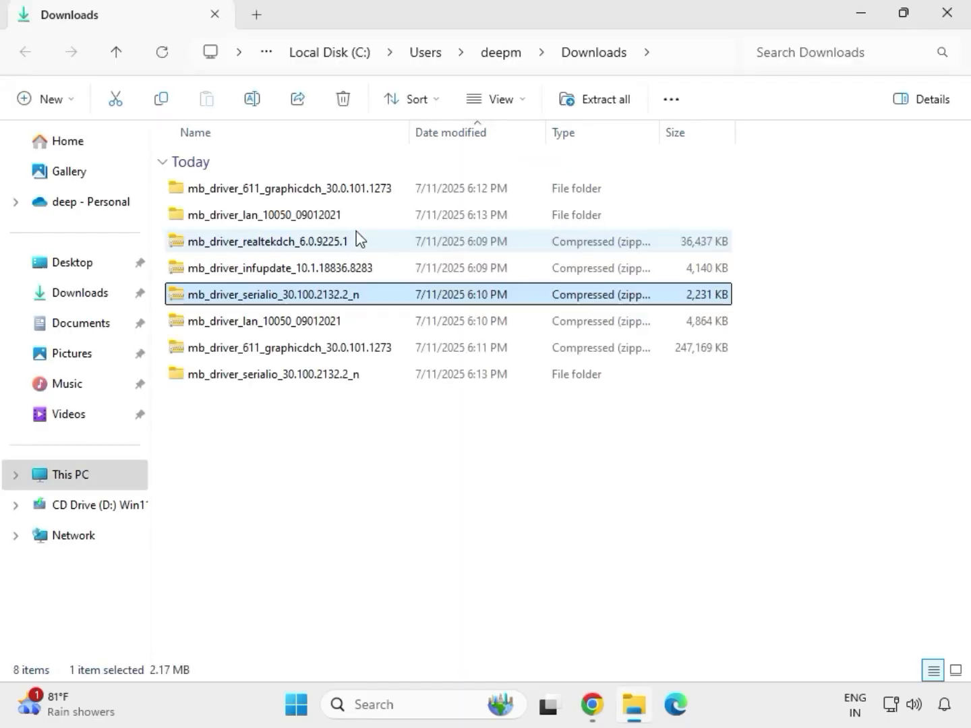
Step: Extract the mb_driver_infupdate_10.1.18836.8283 archive to its default destination and close the extracted folder
left_click(253, 272)
right_click(249, 266)
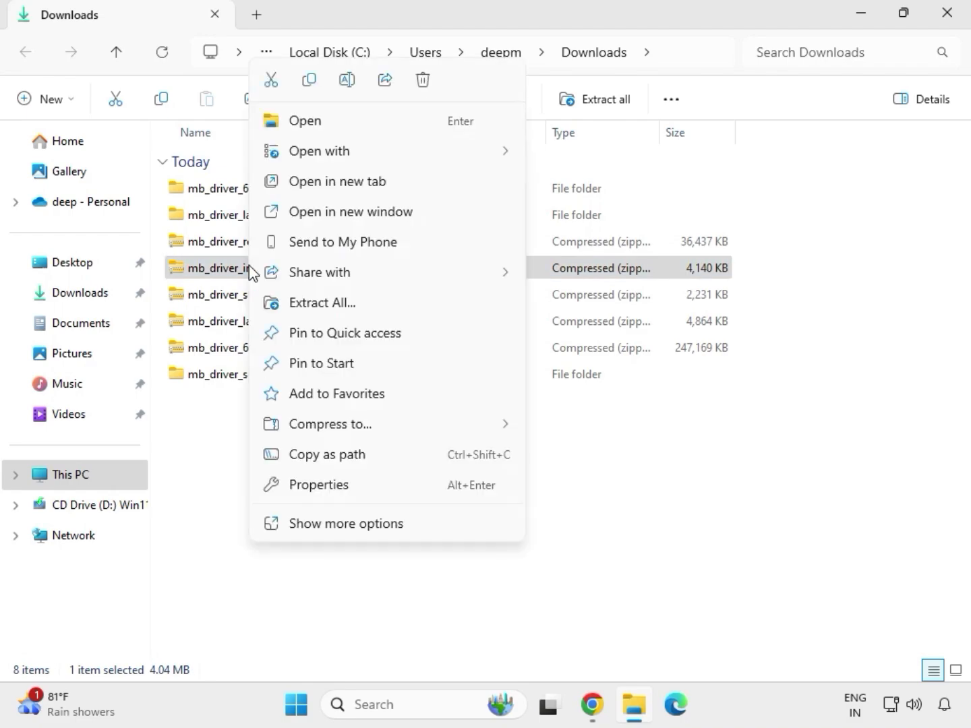
left_click(344, 303)
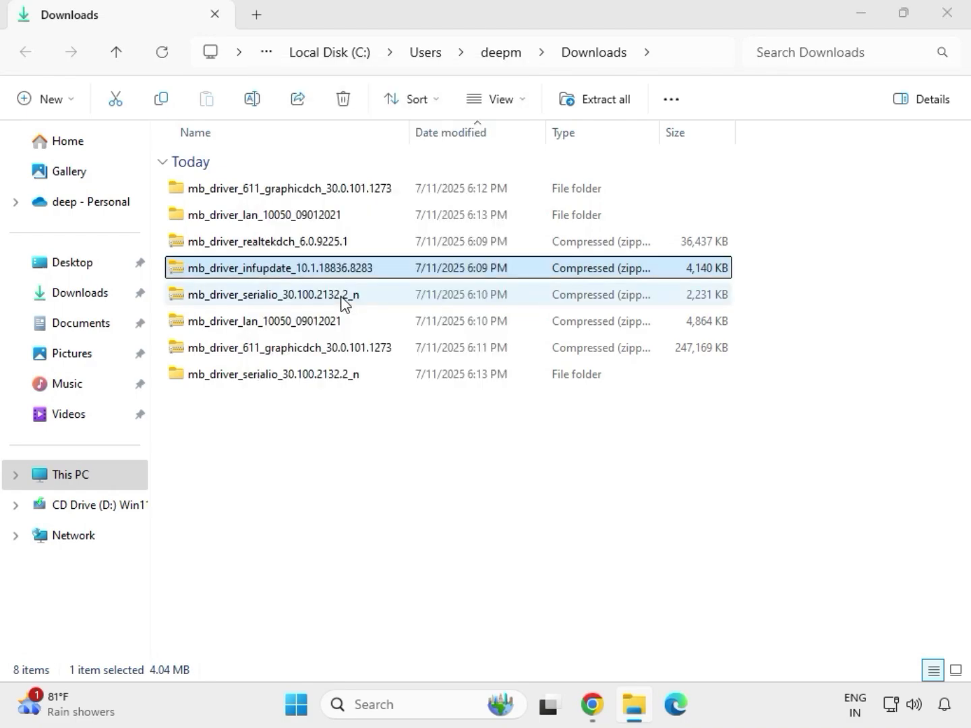
left_click(648, 537)
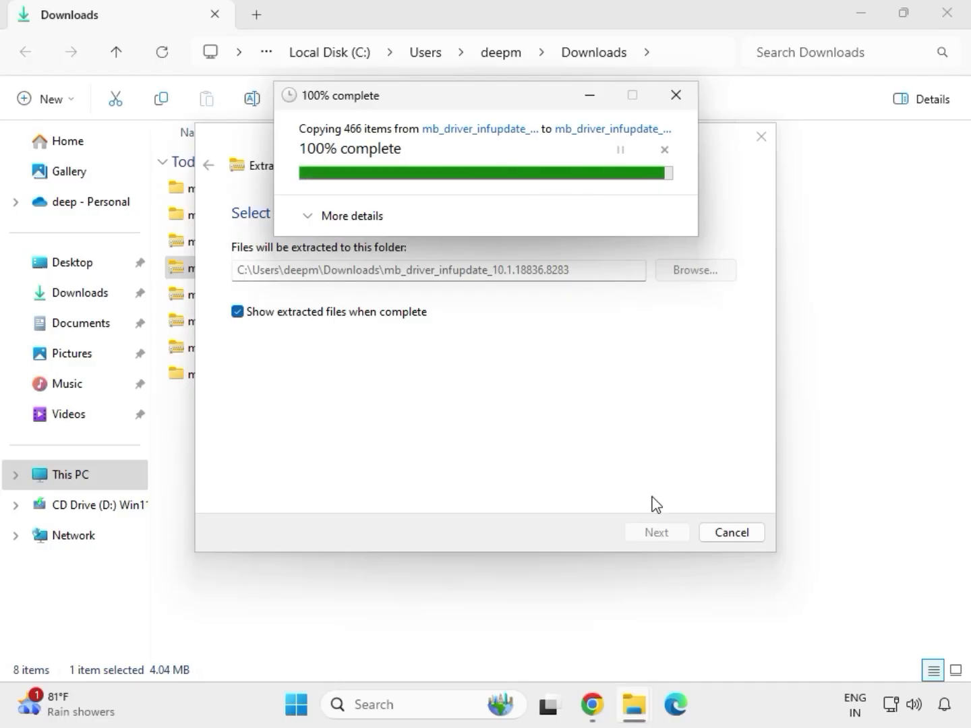
left_click(949, 13)
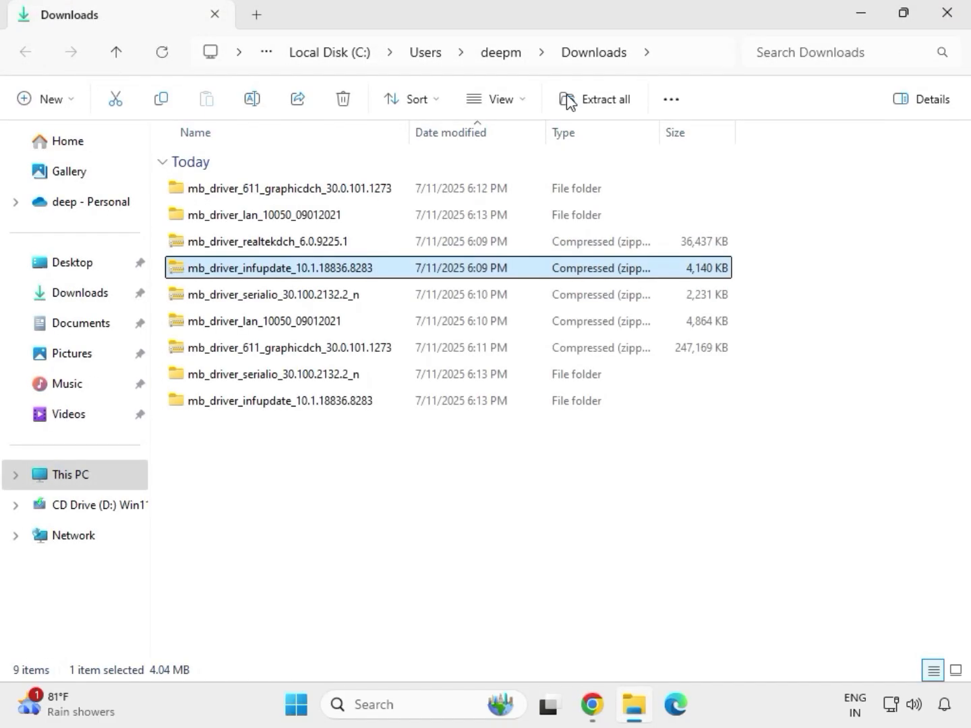
Step: Extract the mb_driver_realtekdch_6.0.9225.1 archive to its default destination and close the extracted folder
left_click(263, 243)
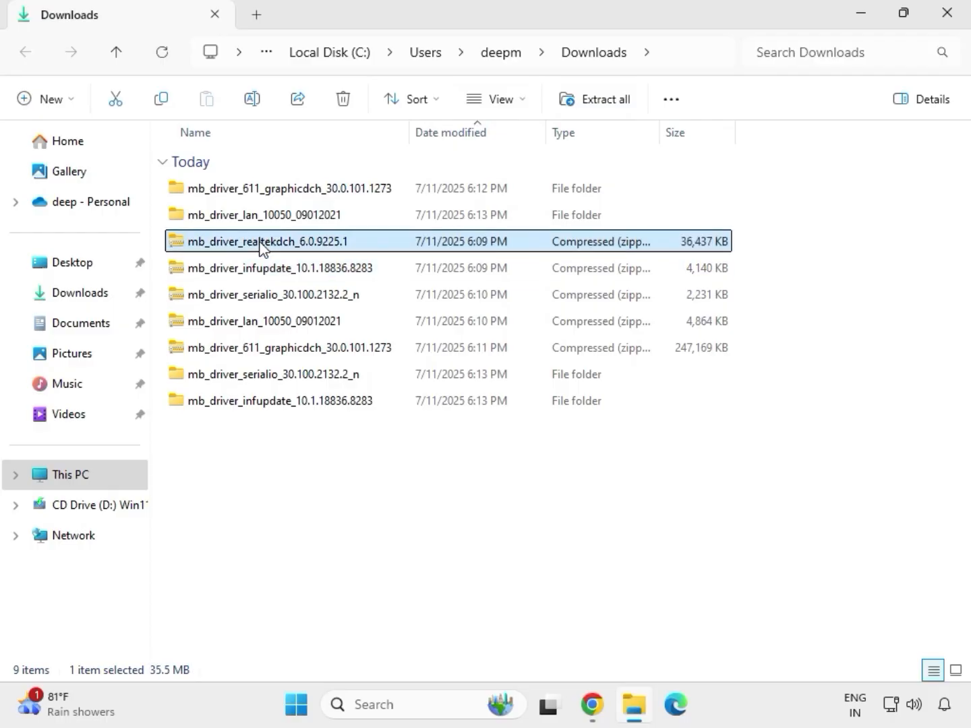
right_click(261, 244)
left_click(319, 305)
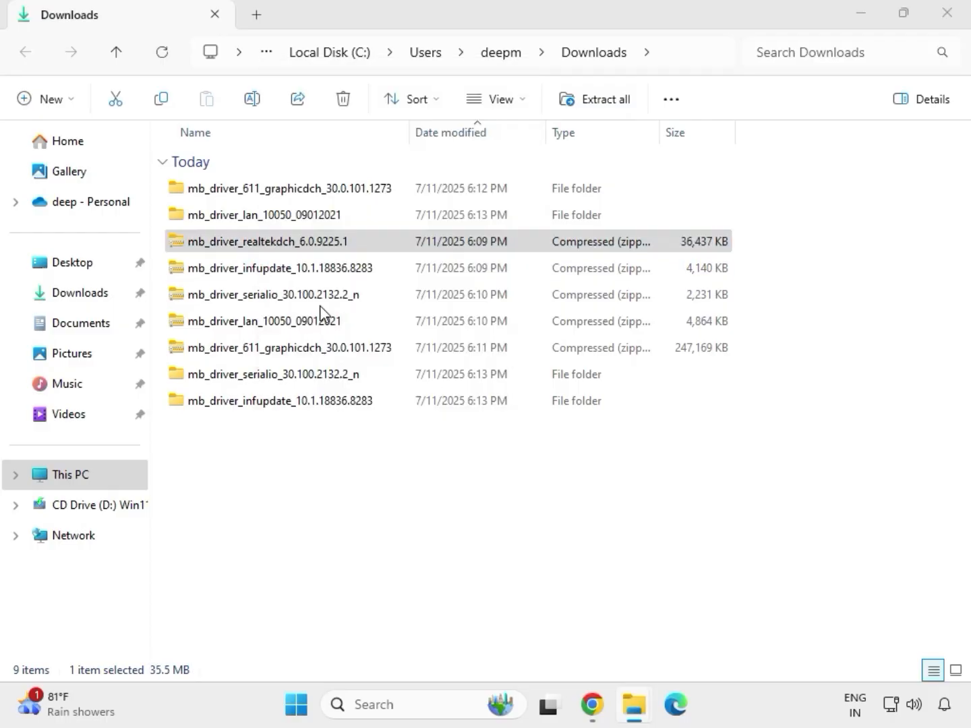
left_click(635, 533)
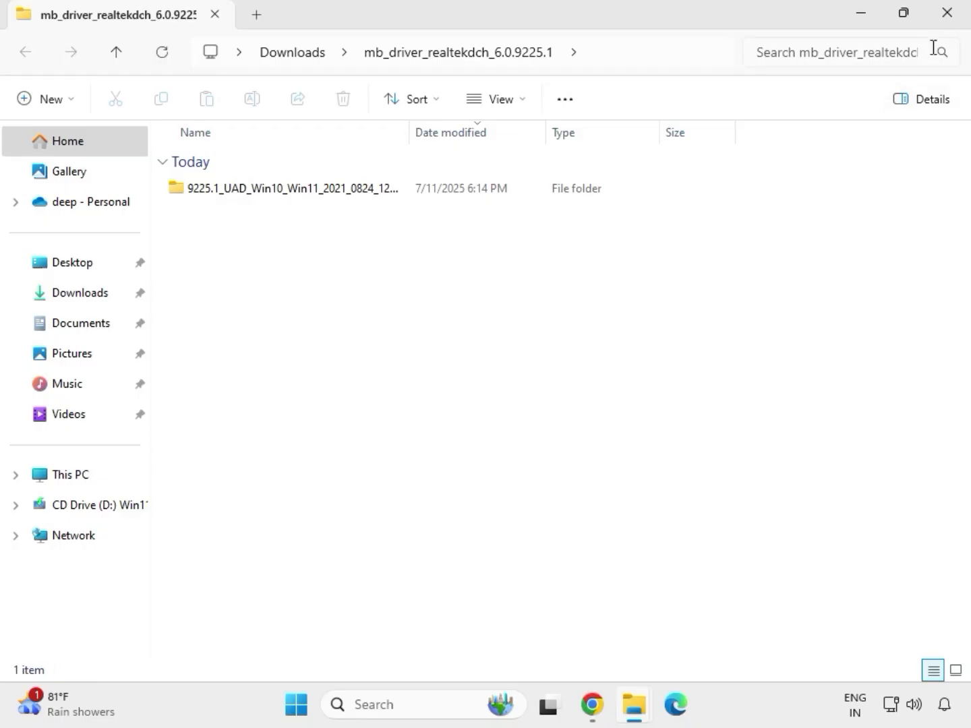
left_click(946, 21)
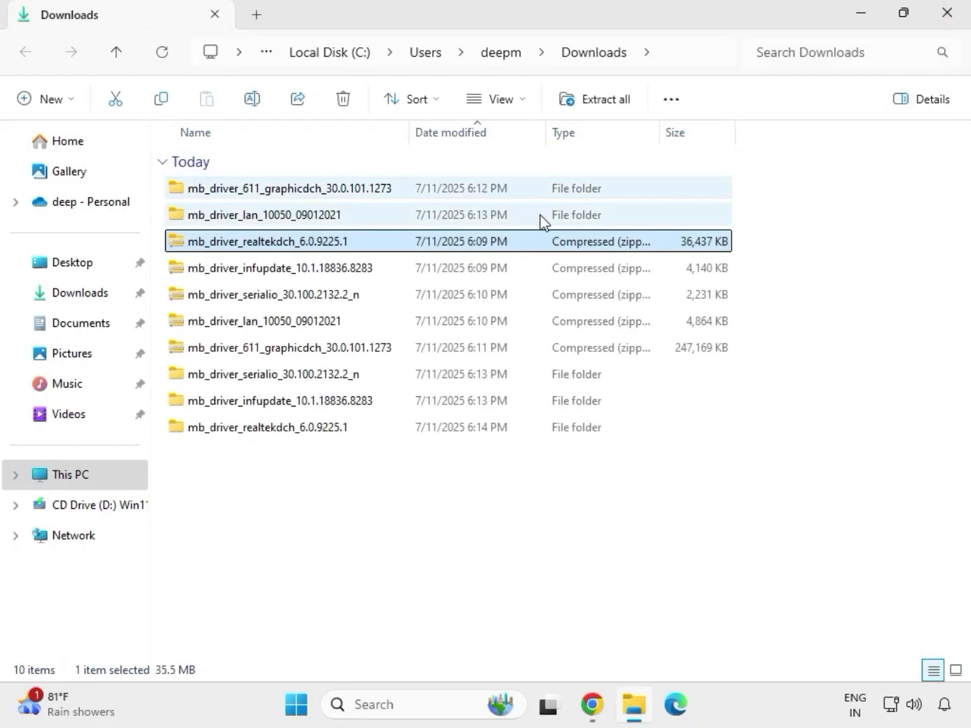
Step: Deselect the archive and refresh the Downloads folder so the extracted folders are re-sorted
left_click(458, 537)
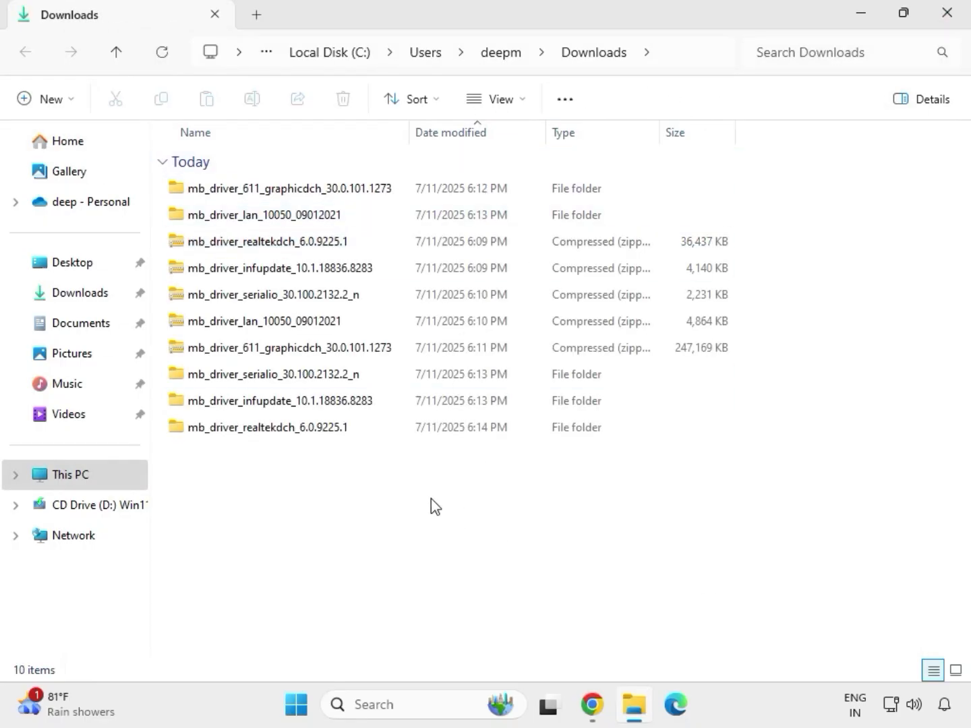
right_click(407, 503)
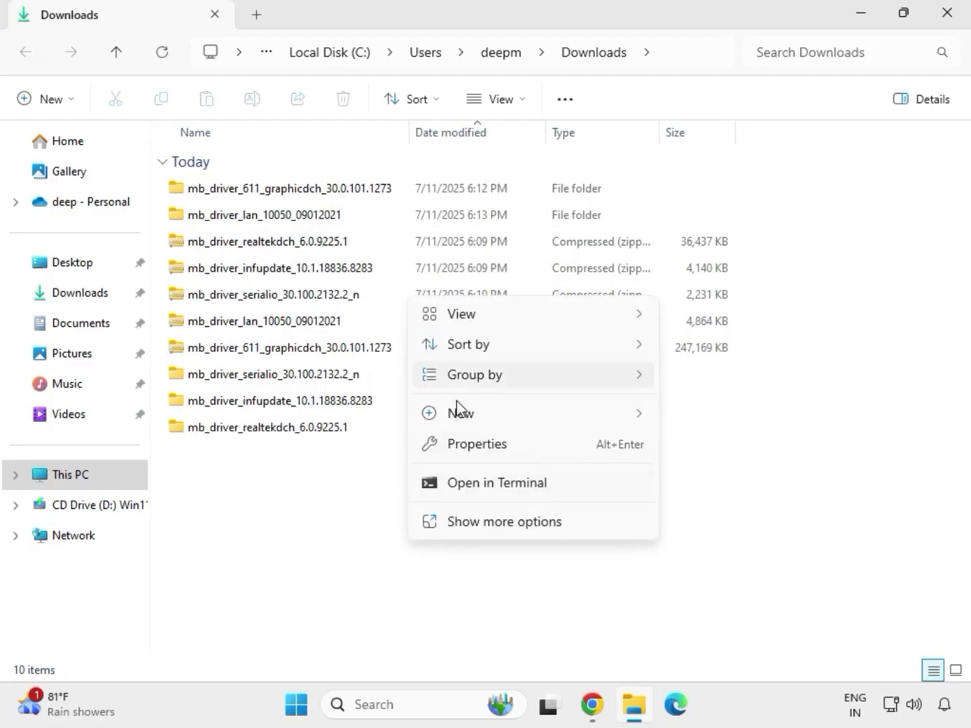
mouse_move(457, 425)
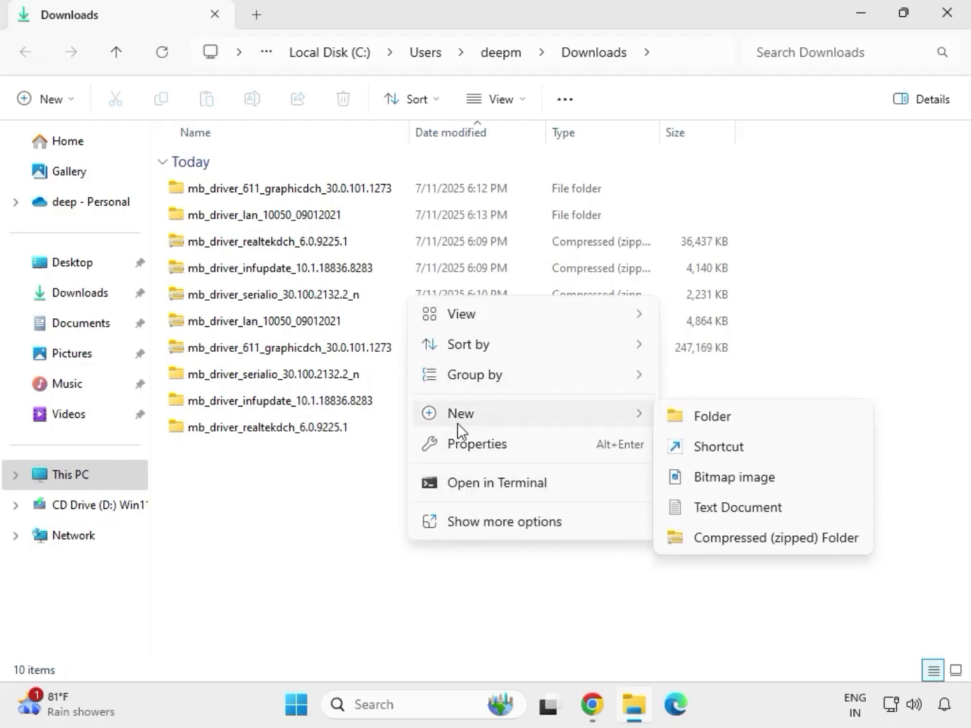
key("Escape")
right_click(387, 480)
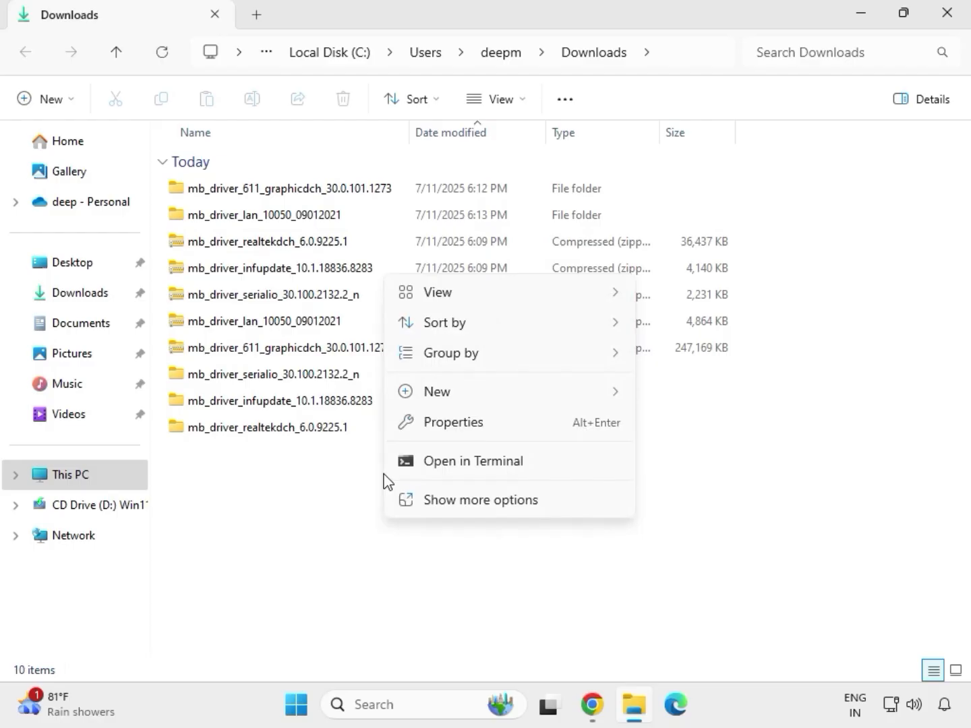
left_click(441, 498)
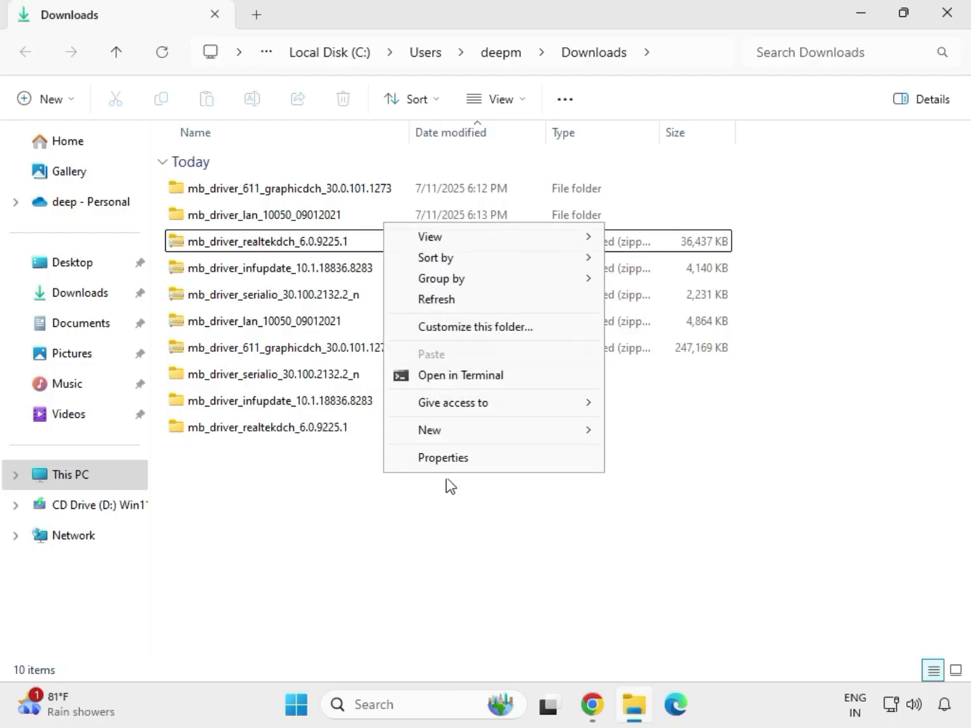
left_click(445, 301)
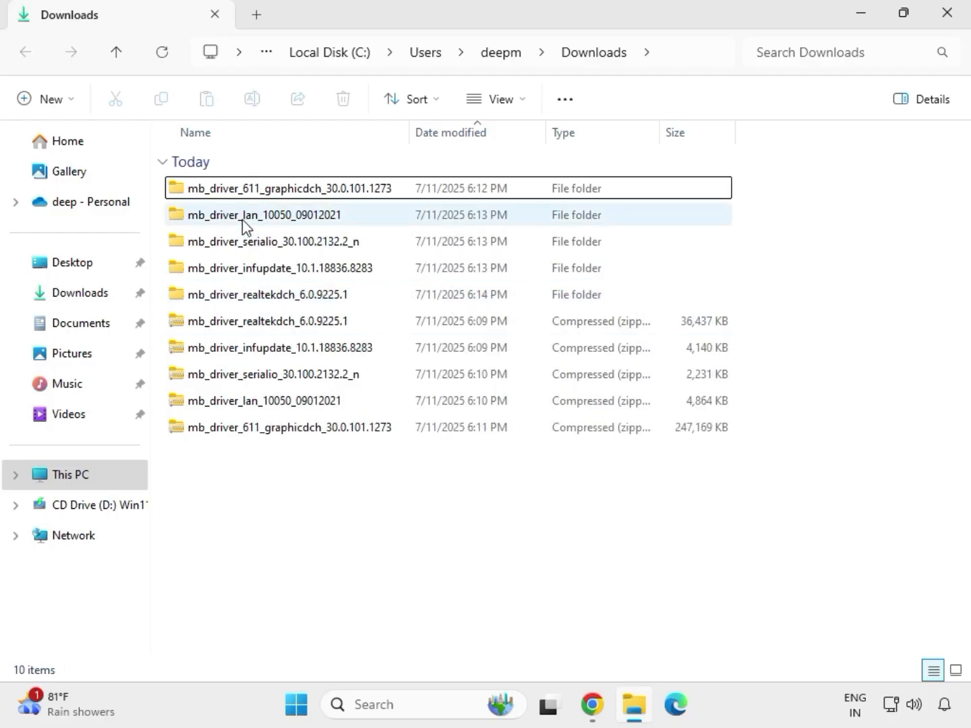
Step: Open the extracted mb_driver_611_graphicdch_30.0.101.1273 folder and run its installer as administrator, allowing it to make changes to the device
left_click_drag(745, 304, 313, 220)
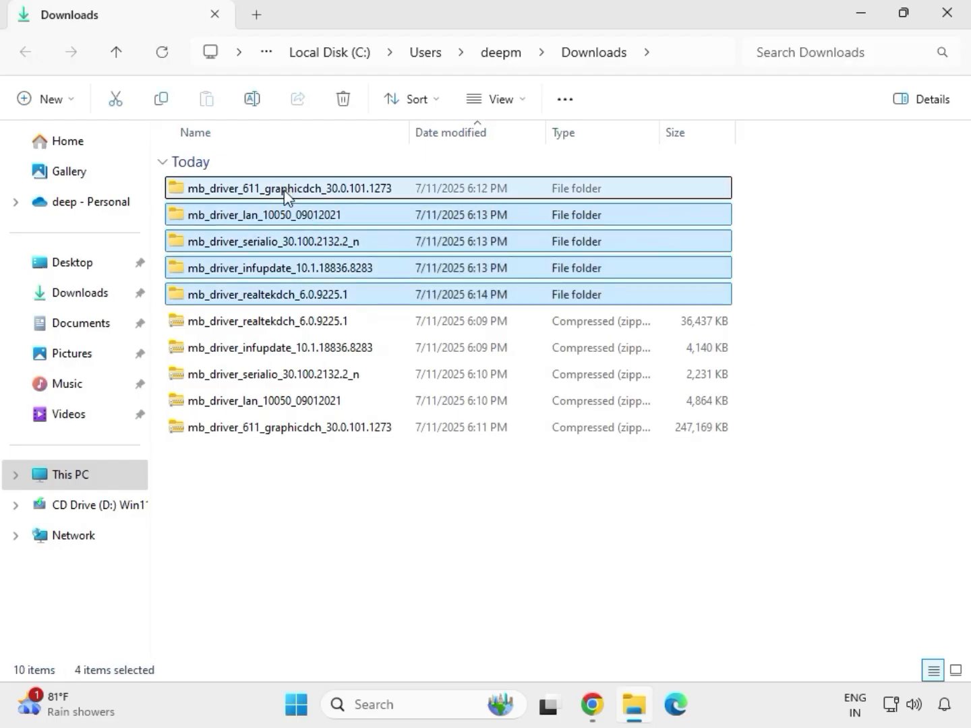
left_click(283, 196)
double_click(306, 195)
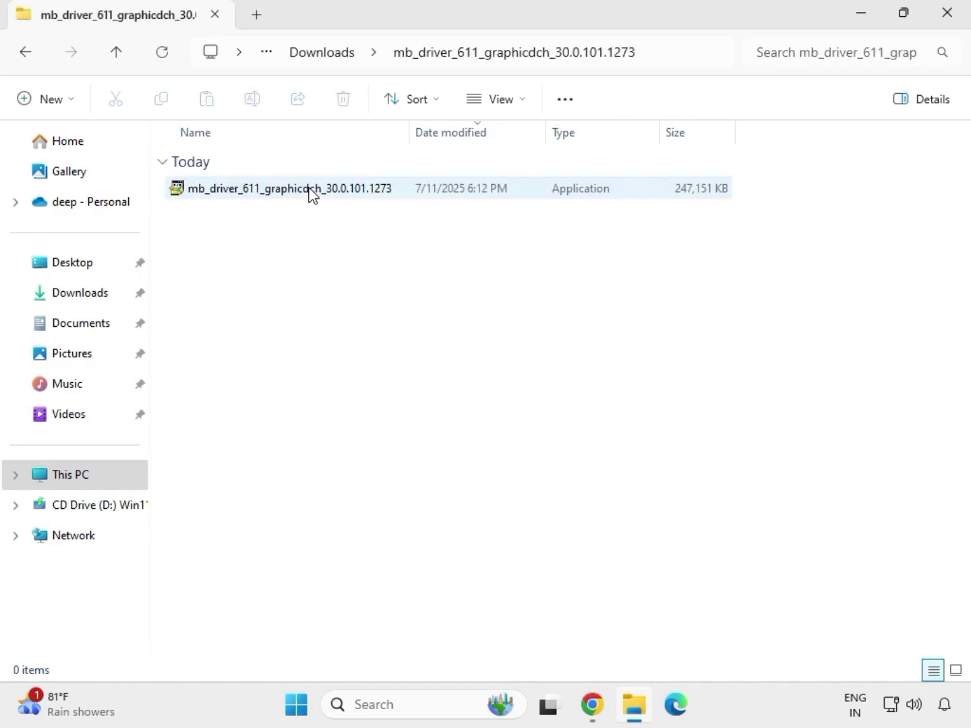
left_click(270, 190)
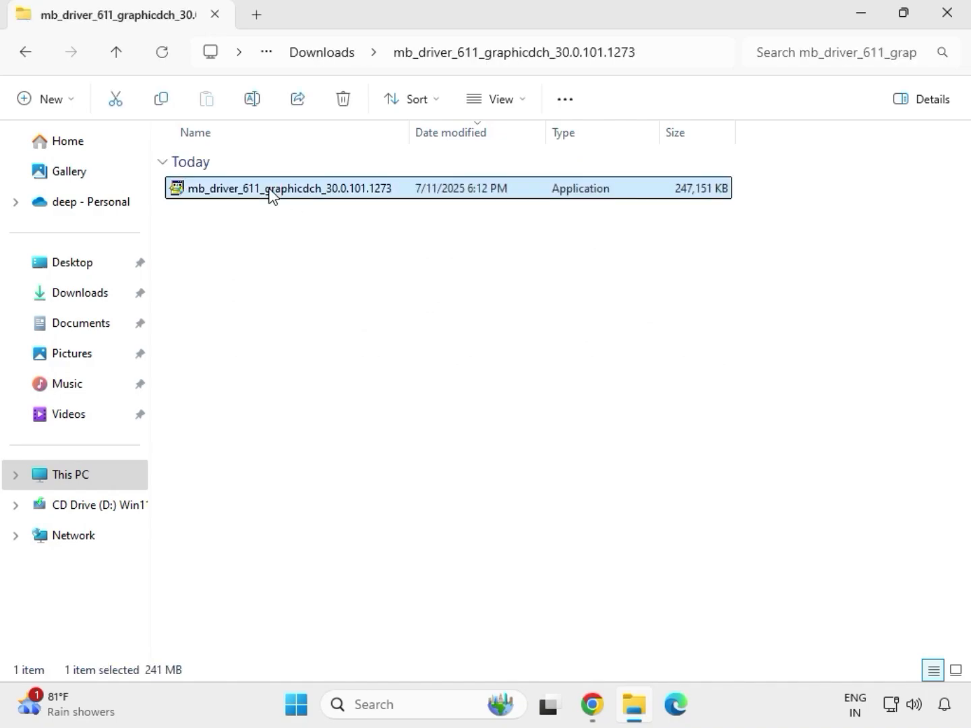
right_click(271, 192)
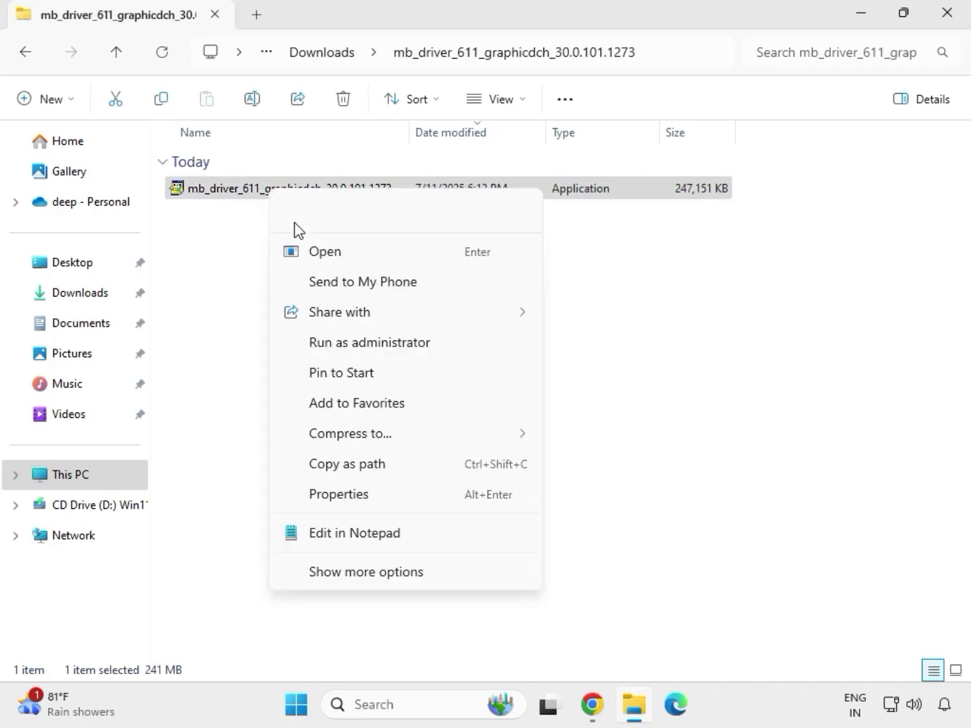
left_click(356, 344)
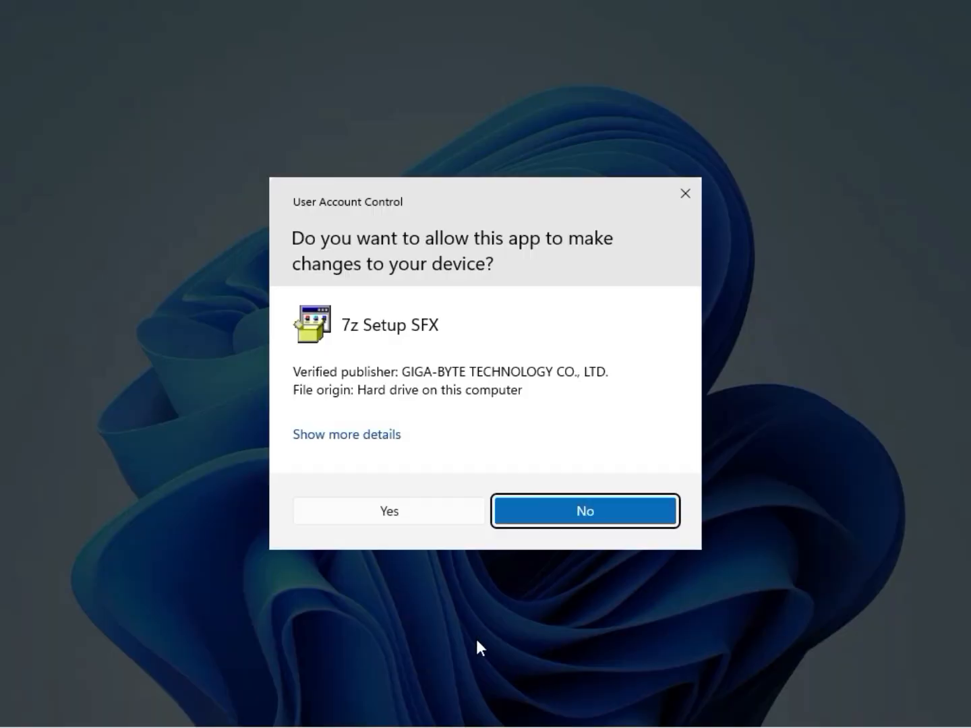
left_click(405, 512)
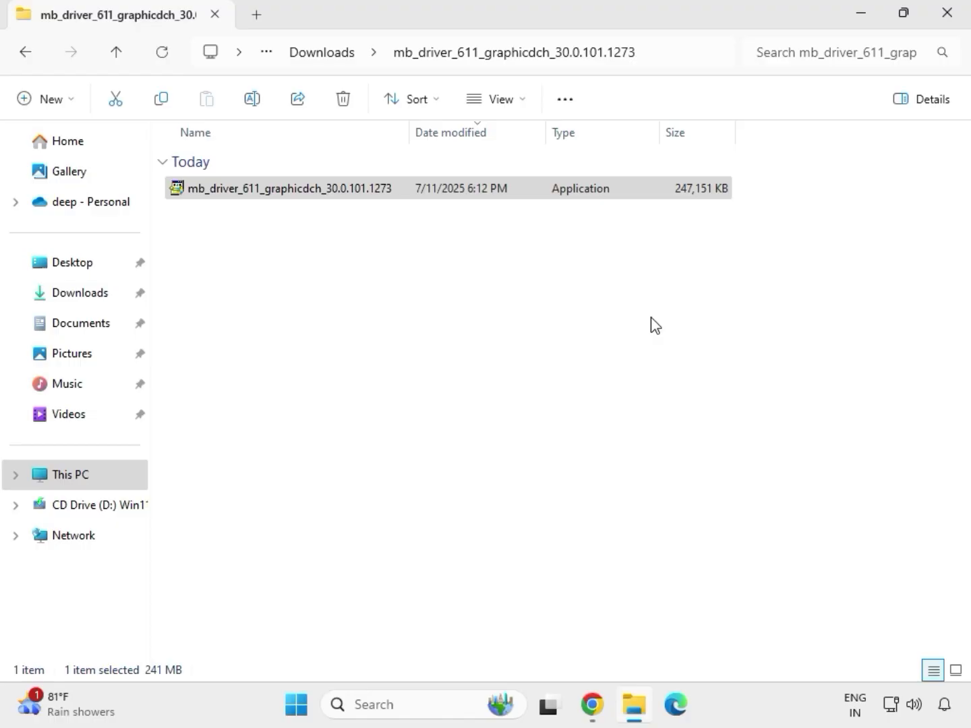
Step: Close the graphics driver folder window, reopen the Downloads folder in File Explorer and select the extracted mb_driver_611_graphicdch_30.0.101.1273 folder
left_click(952, 21)
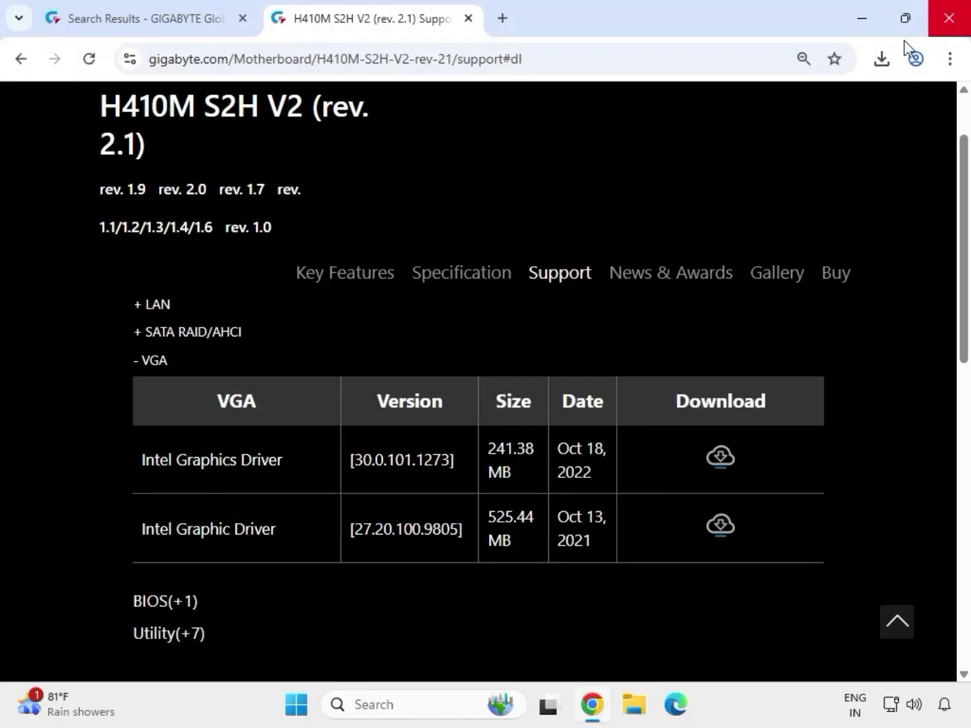
left_click(635, 710)
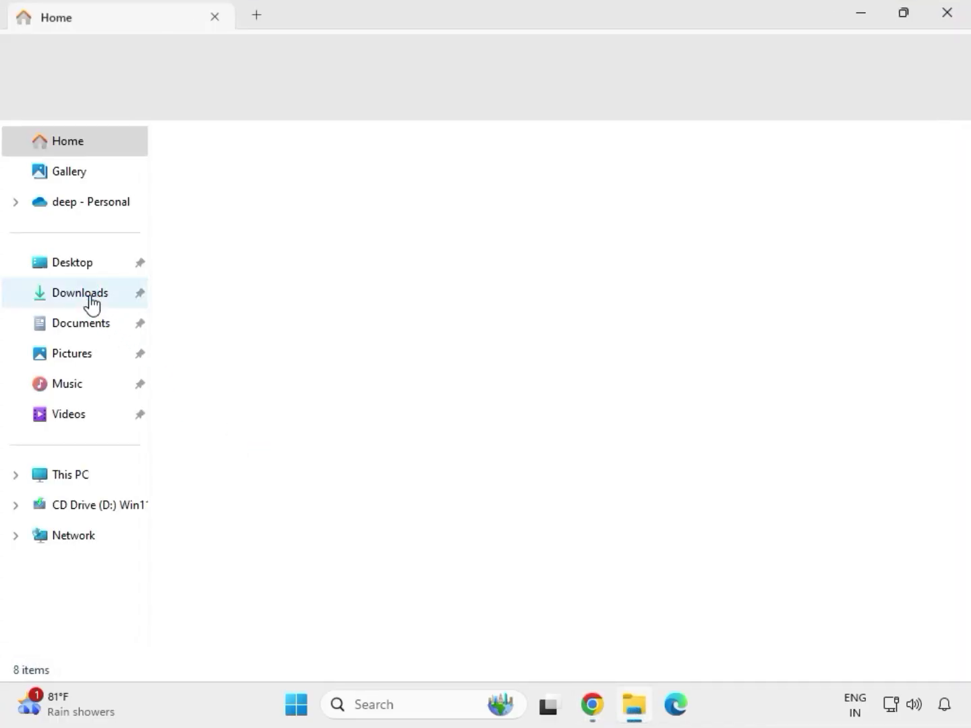
left_click(88, 294)
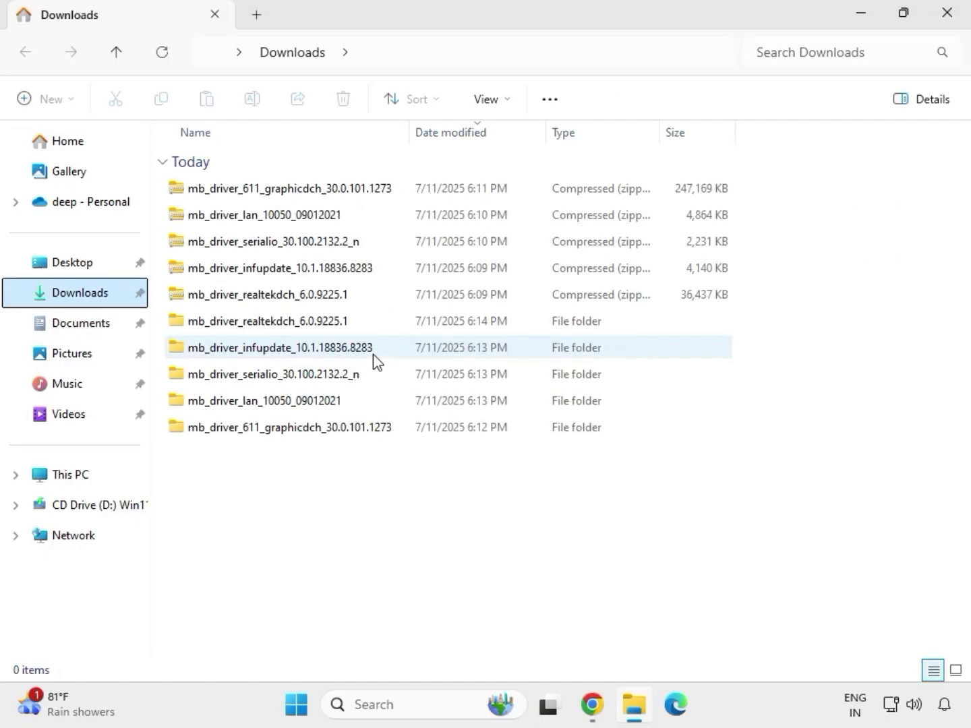
left_click(276, 328)
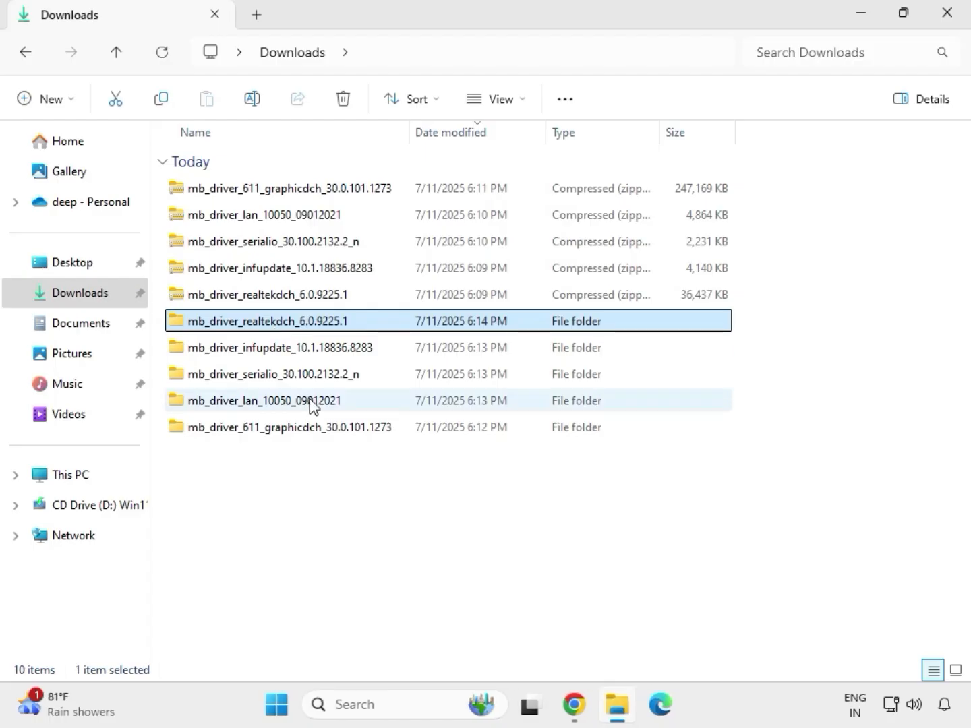
left_click(315, 431)
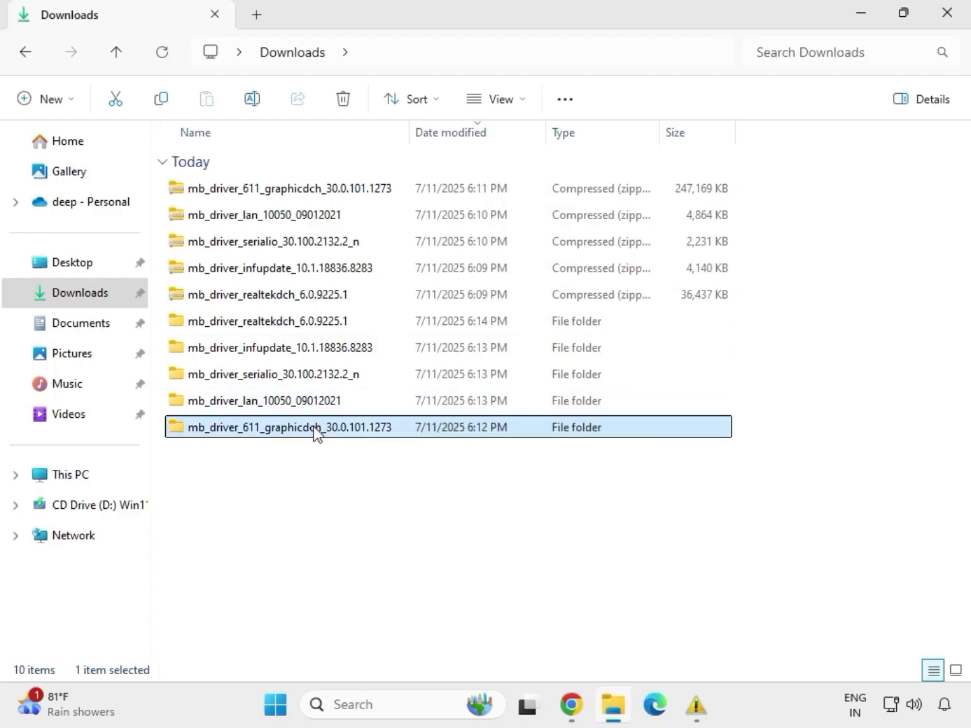
Step: Open the extracted mb_driver_lan_10050_09012021 folder and run the Install_Win10_10050_09012021 application from its subfolder, allowing it to make changes to the device
left_click(301, 402)
mouse_move(695, 705)
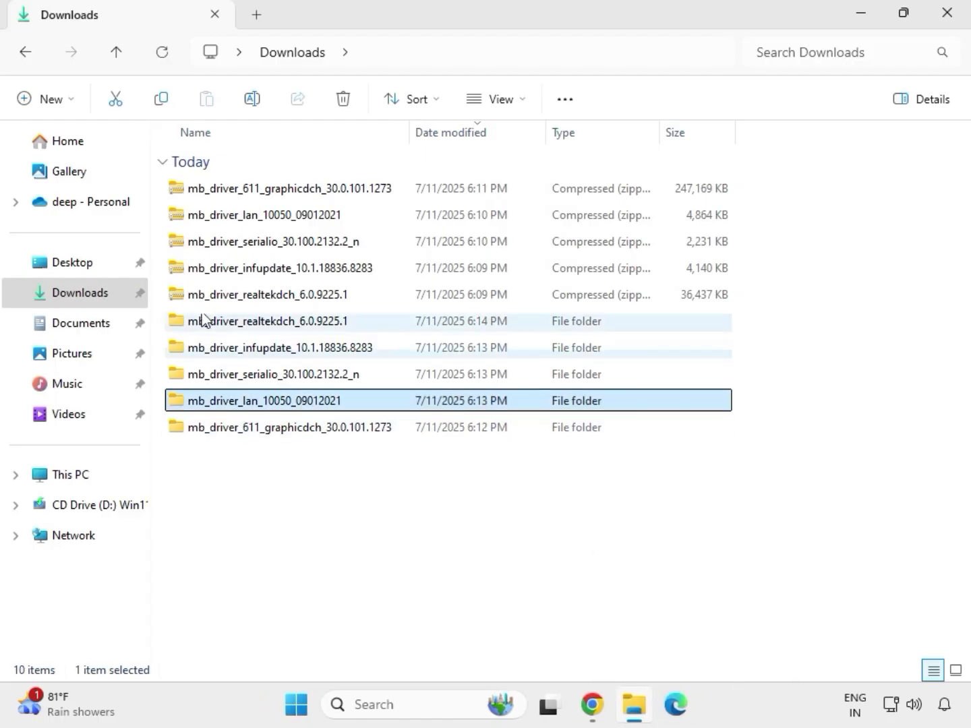
double_click(301, 403)
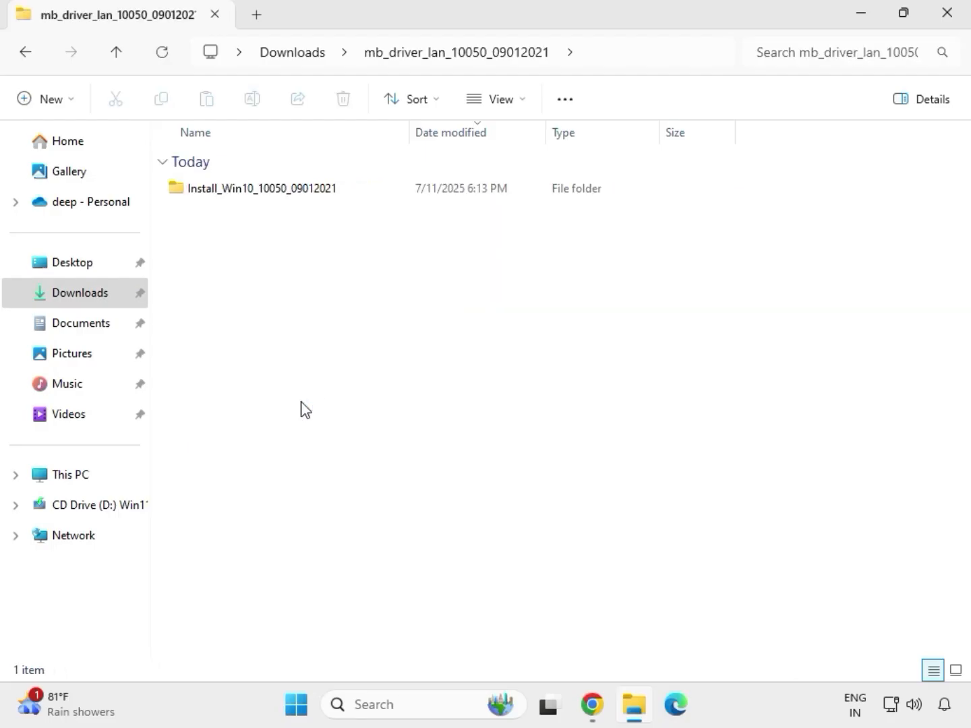
double_click(242, 192)
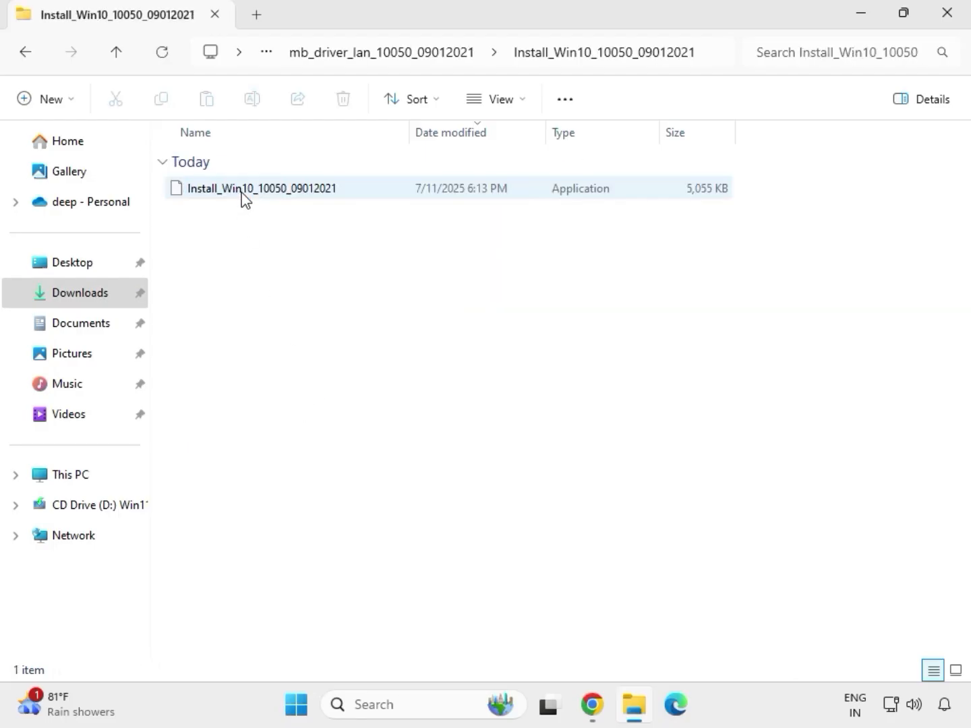
double_click(242, 192)
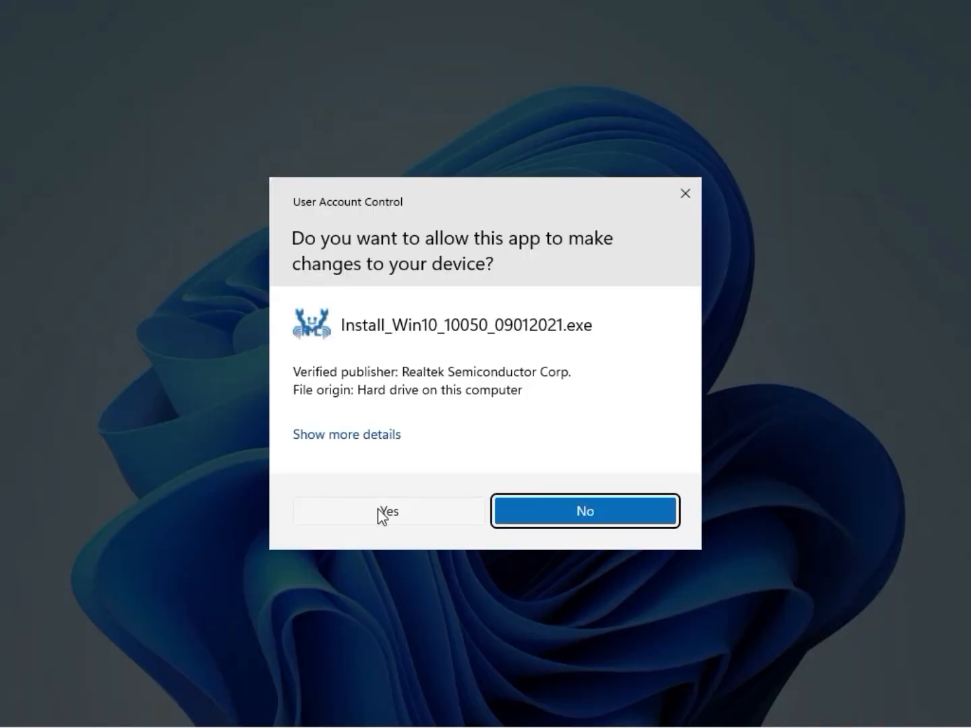
left_click(380, 512)
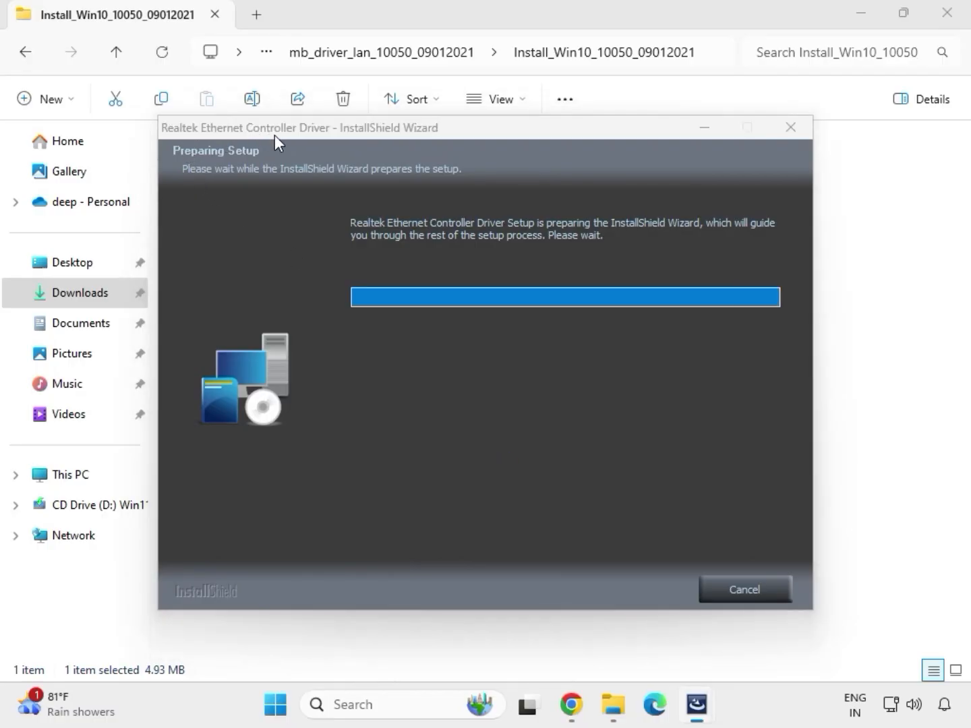
Step: Complete the Realtek Ethernet Controller Driver wizard and return to the Downloads folder
left_click(595, 591)
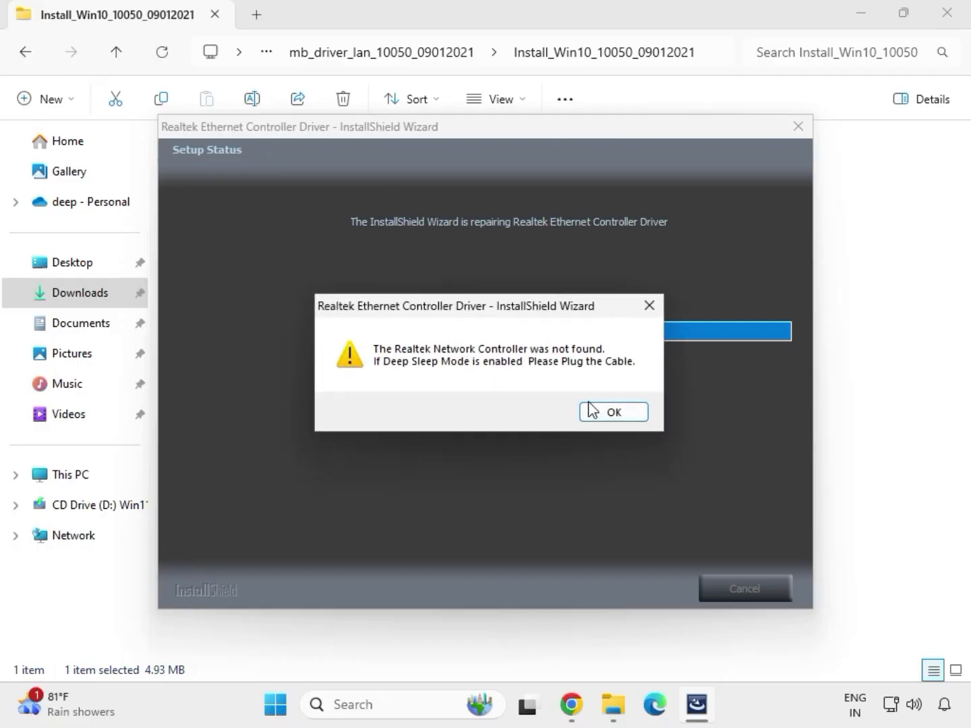
left_click(592, 404)
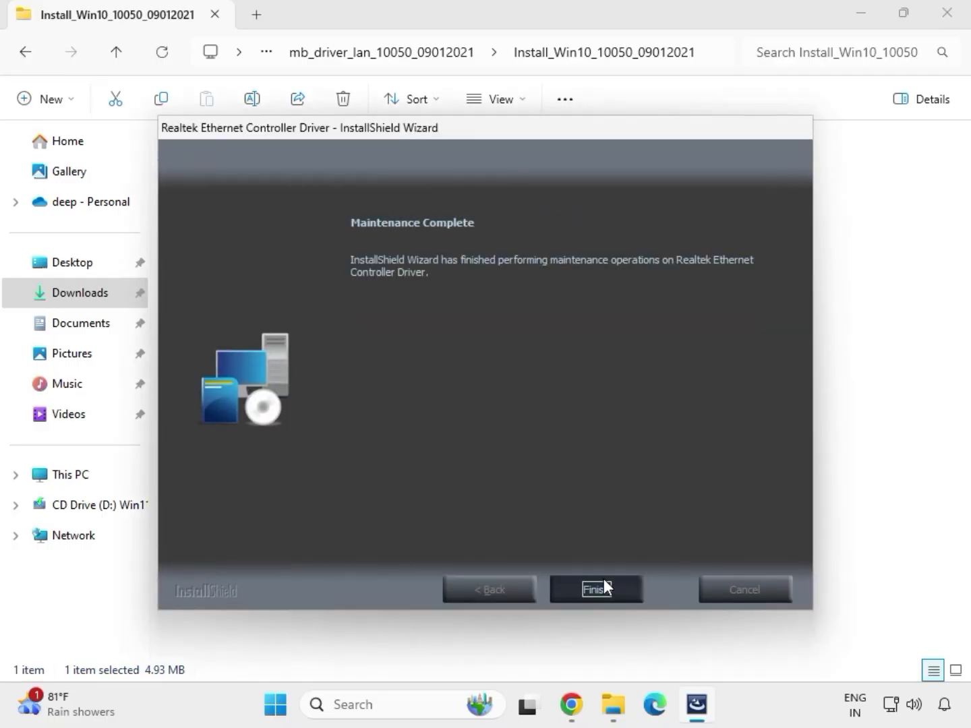
left_click(605, 579)
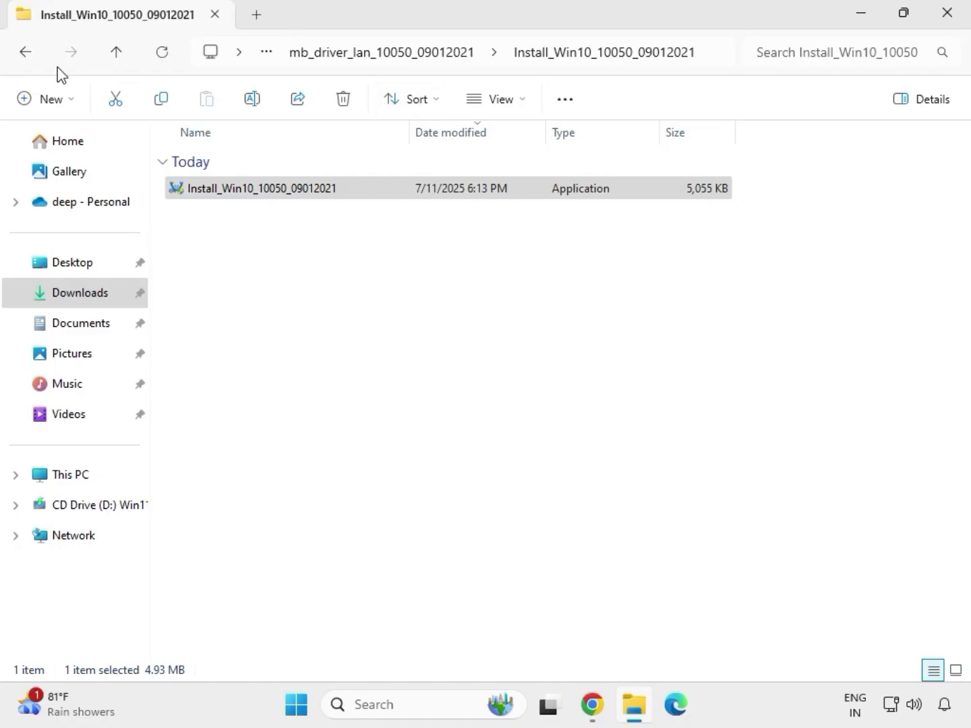
left_click(26, 52)
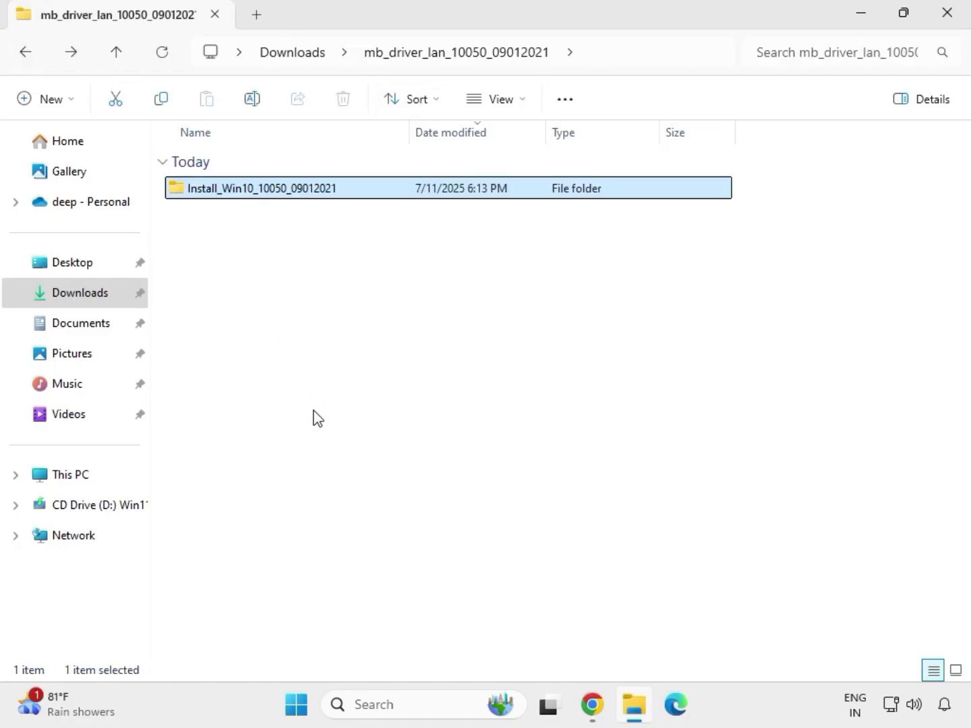
left_click(23, 52)
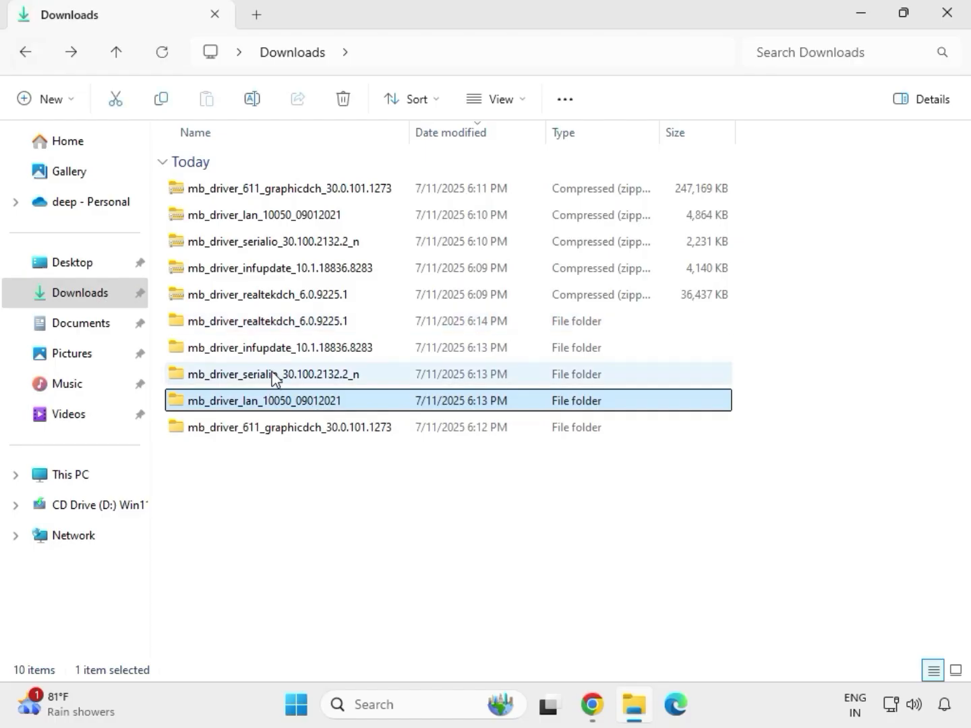
Step: Run SetupSerialIO as administrator from the SerialIO_30.100.2132.2_PV_CNL_21H2 subfolder of mb_driver_serialio_30.100.2132.2_n, allowing it to make changes to the device
double_click(273, 378)
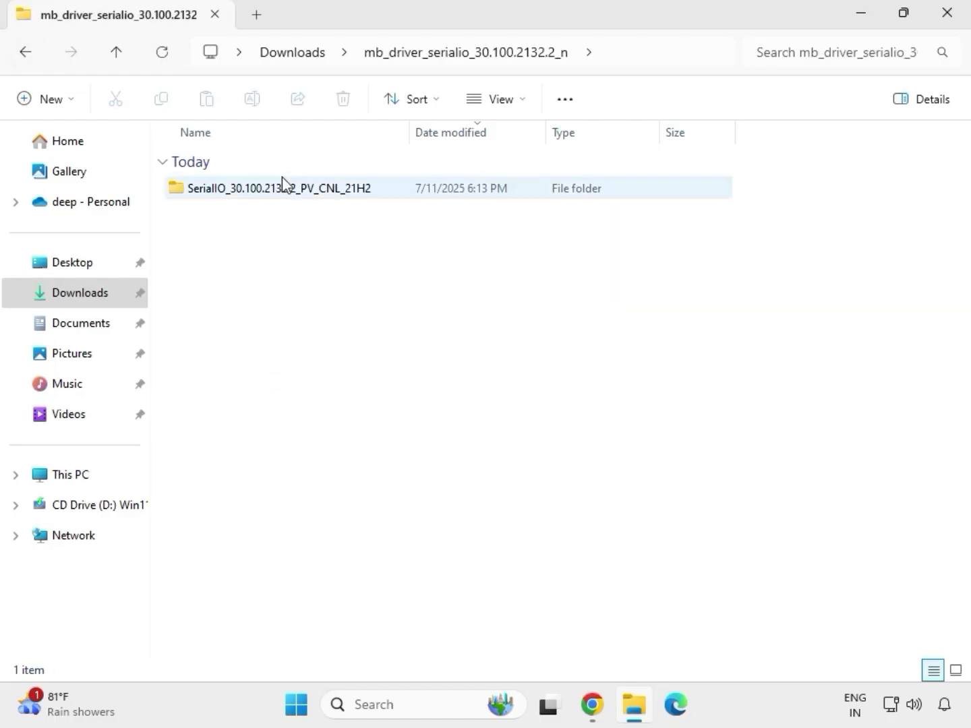
left_click(290, 193)
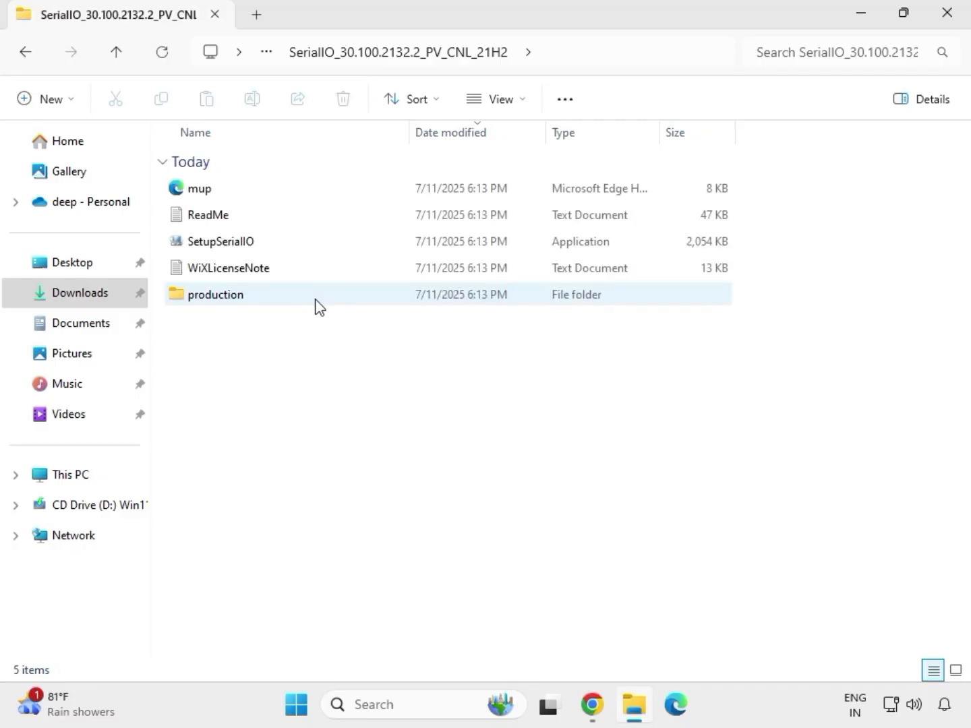
left_click(244, 250)
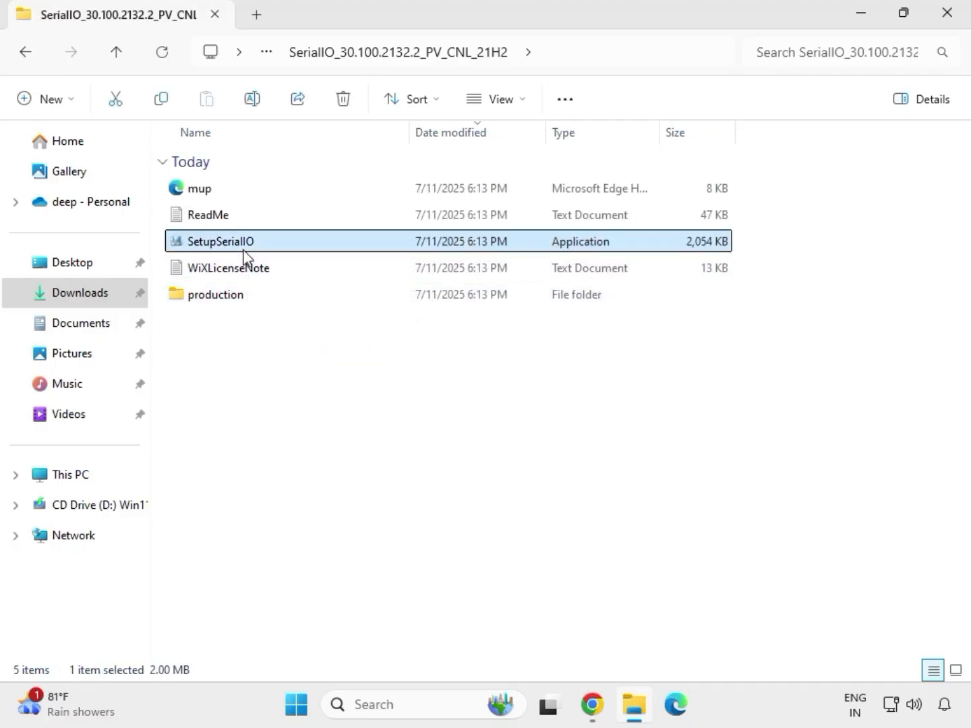
right_click(244, 245)
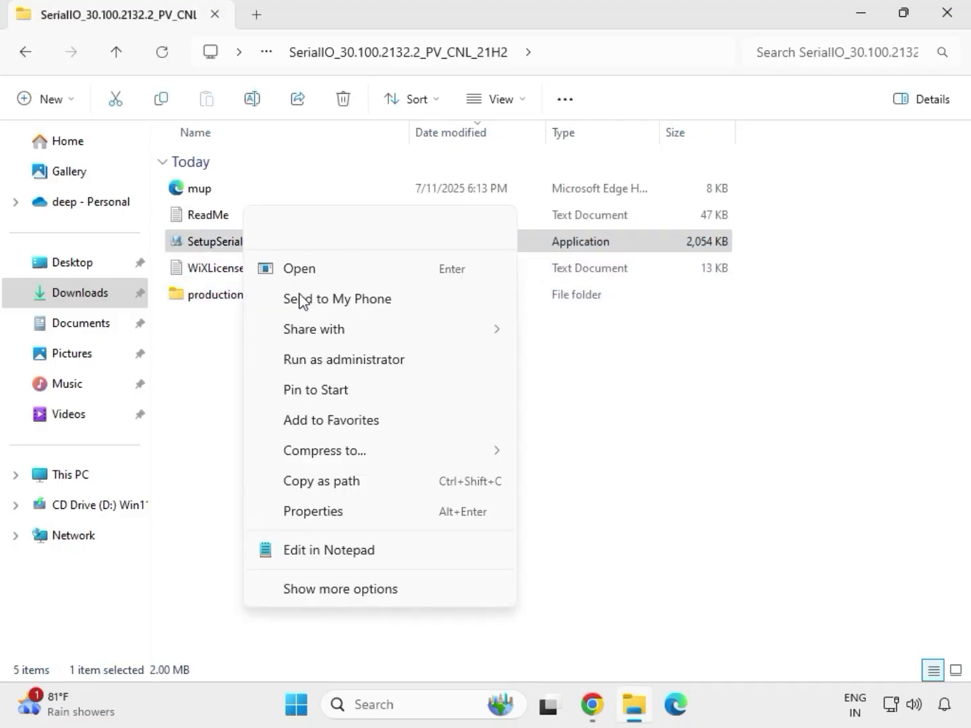
left_click(337, 361)
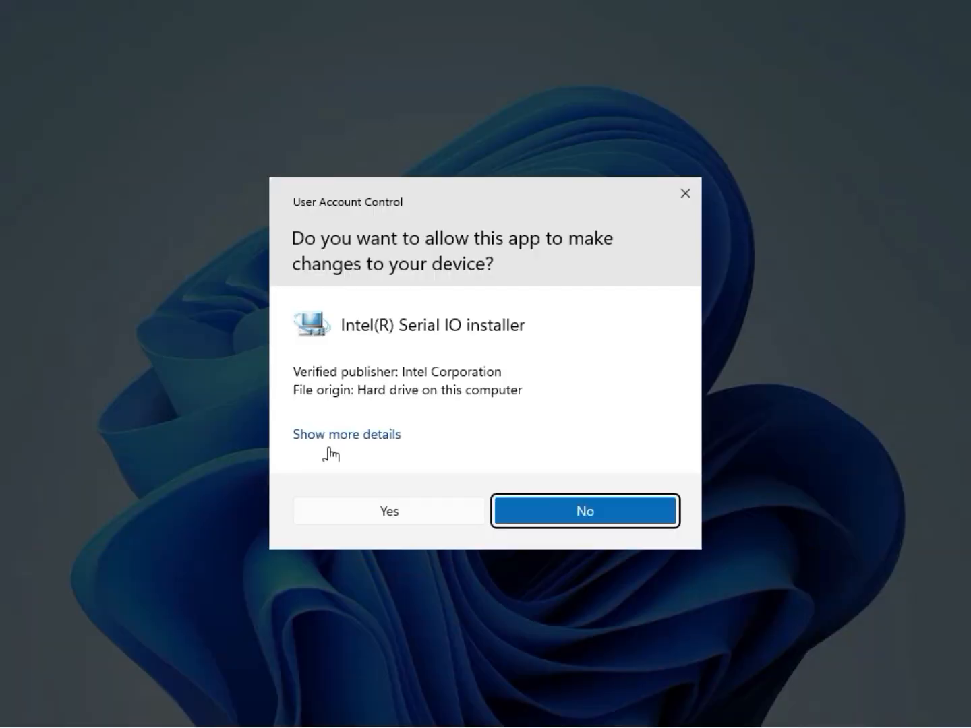
left_click(385, 515)
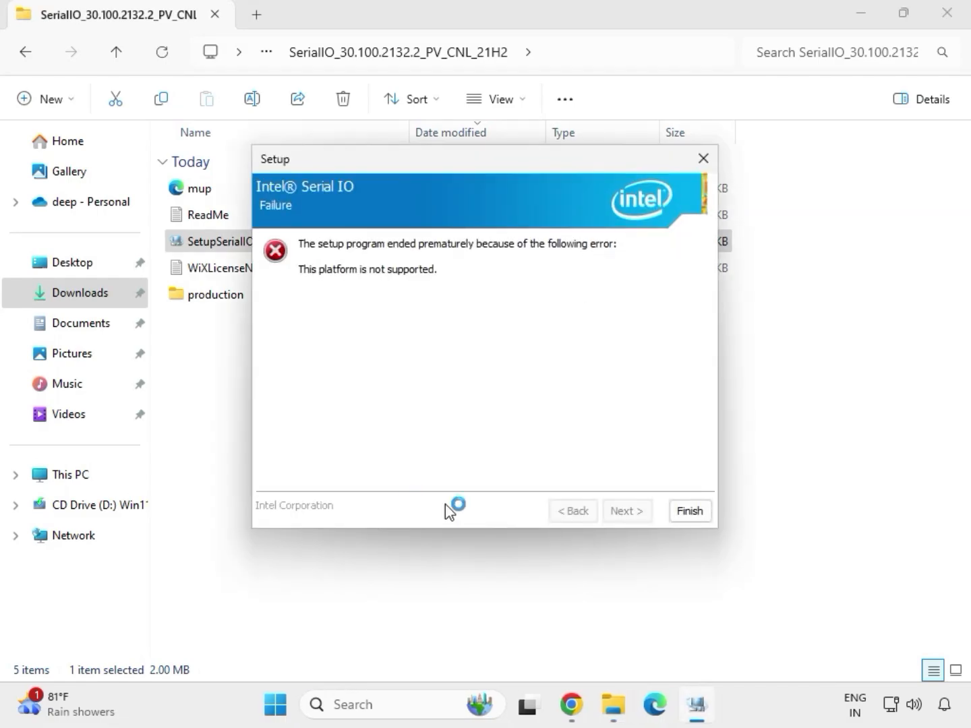
Step: Finish the Intel Serial IO setup and return to the Downloads folder
left_click(688, 512)
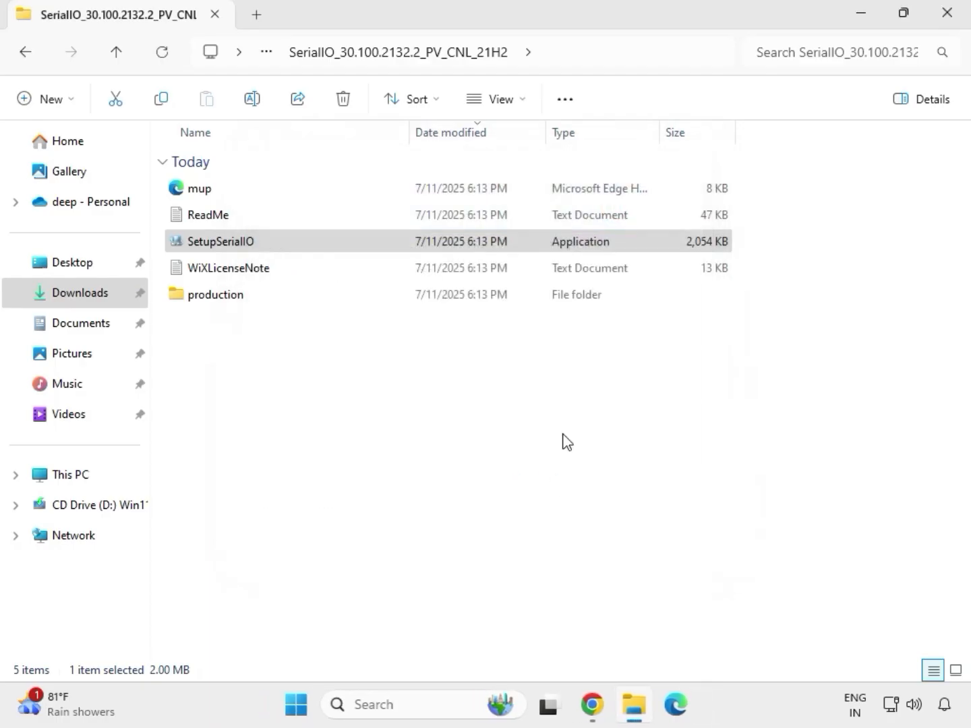
left_click(28, 59)
left_click(28, 60)
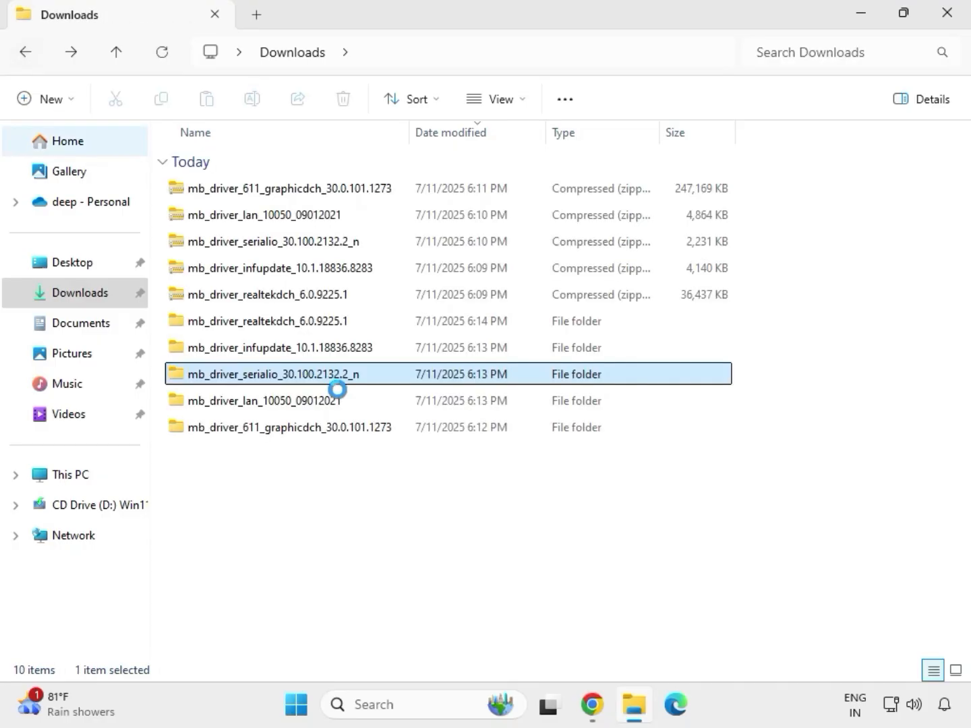
Step: Run SetupChipset as administrator from the Chipset-10.1.18836.8283-Public-MUP subfolder of mb_driver_infupdate_10.1.18836.8283, allowing it to make changes to the device
left_click(253, 349)
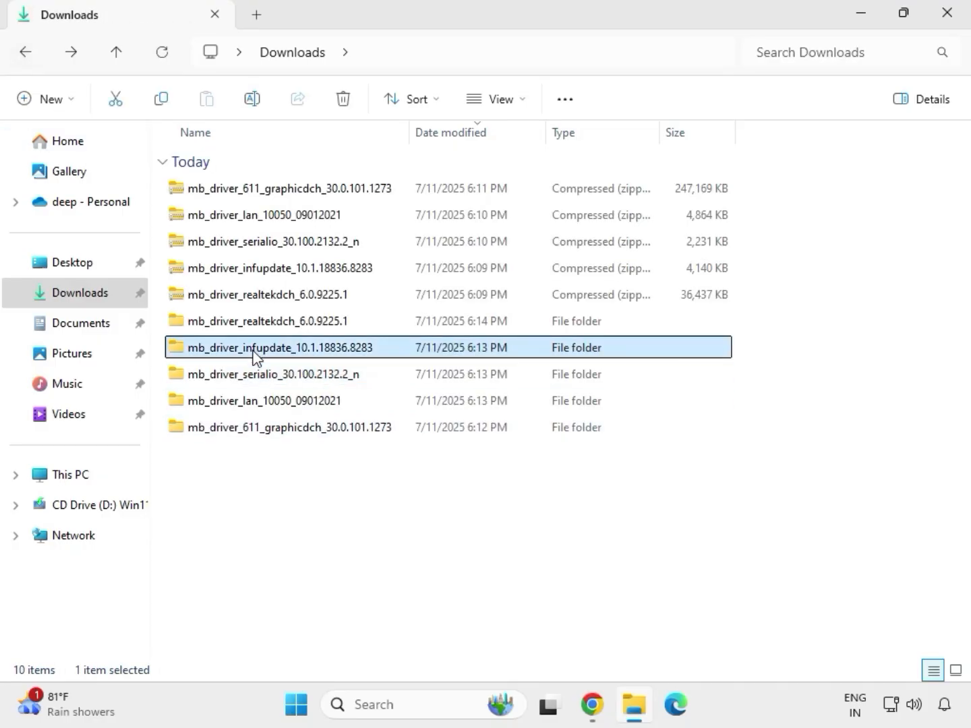
double_click(253, 349)
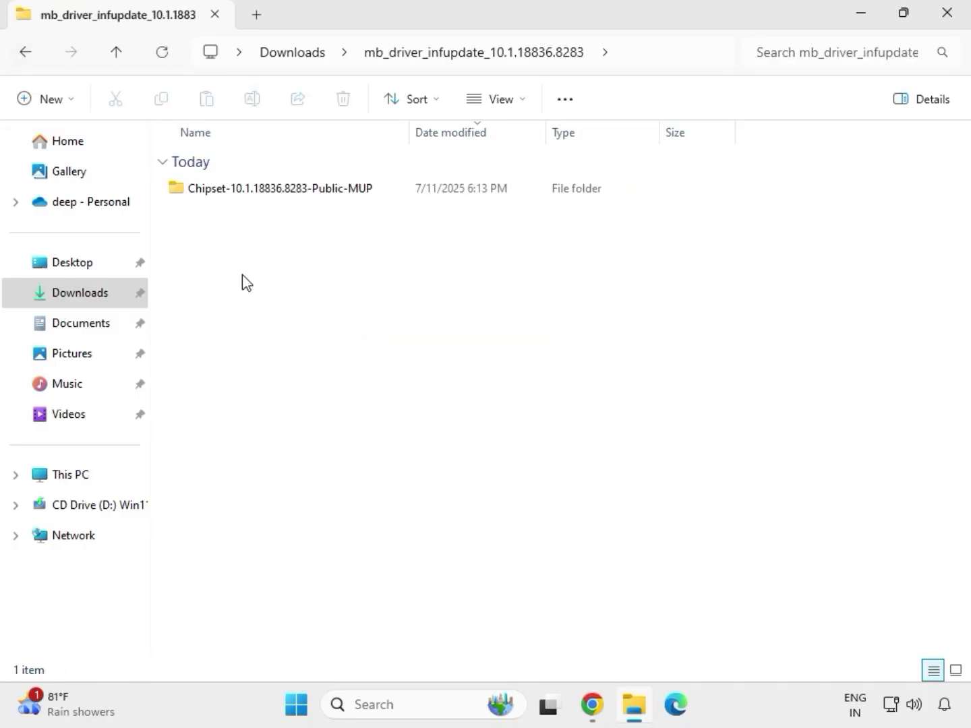
double_click(258, 192)
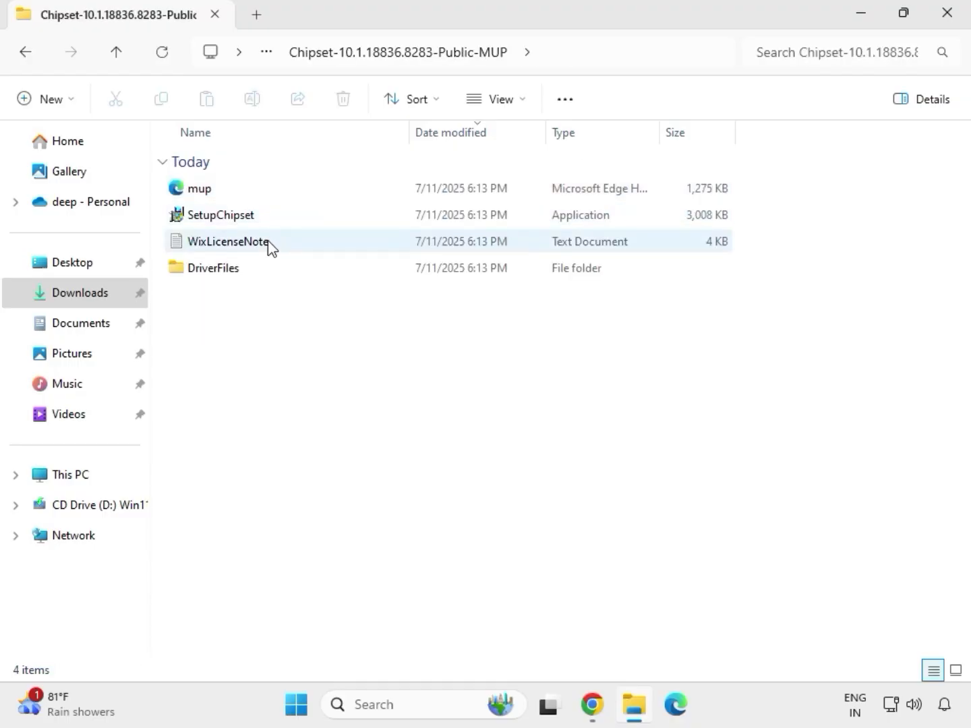
left_click(264, 223)
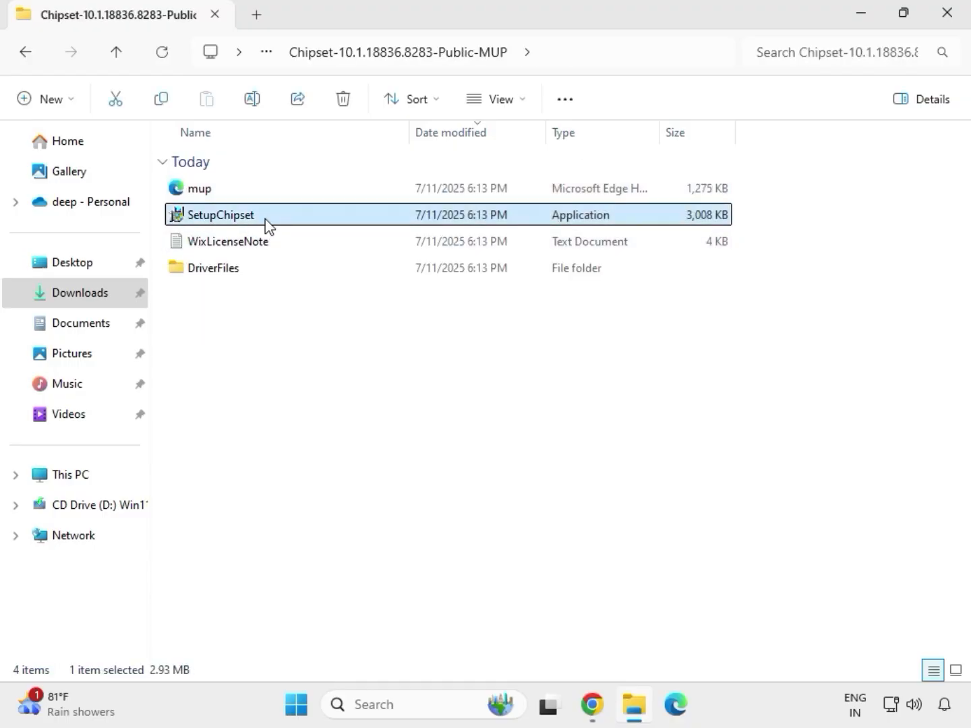
right_click(267, 220)
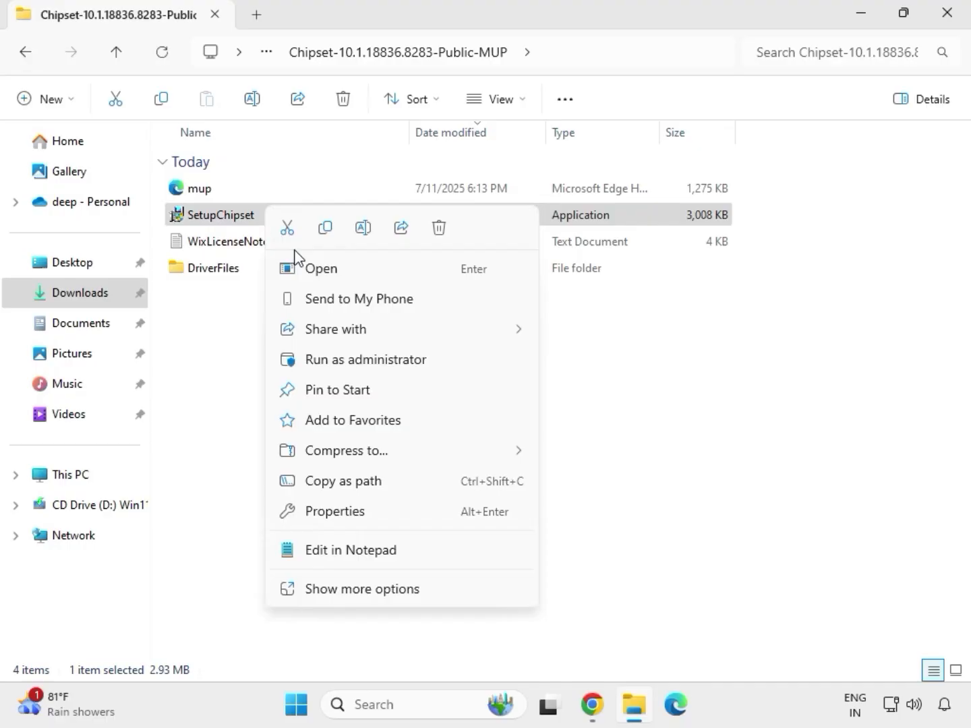
left_click(342, 353)
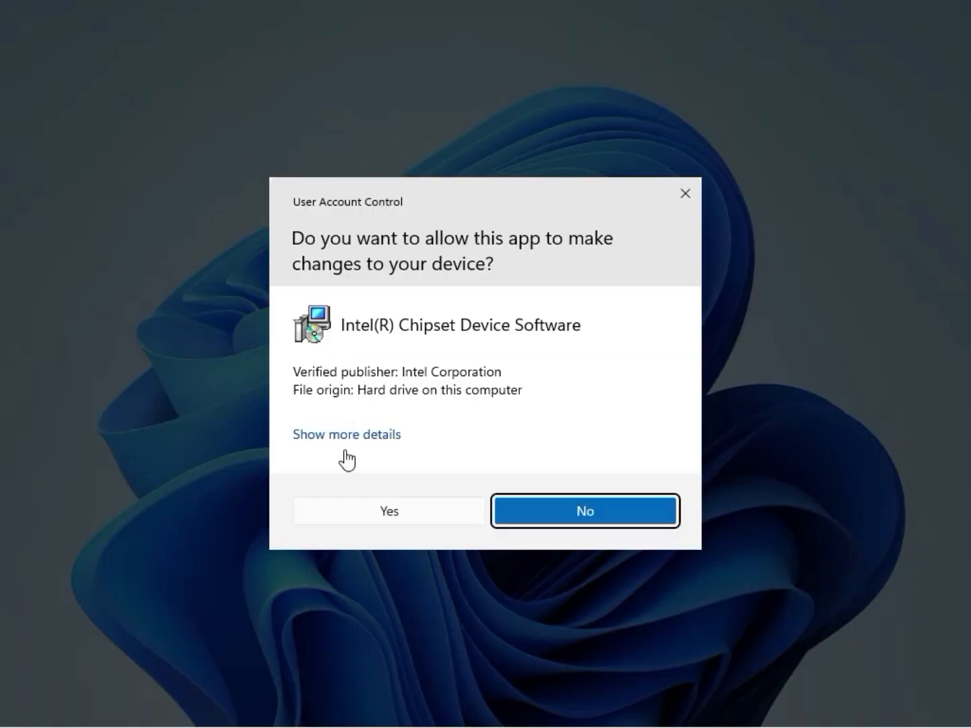
left_click(388, 526)
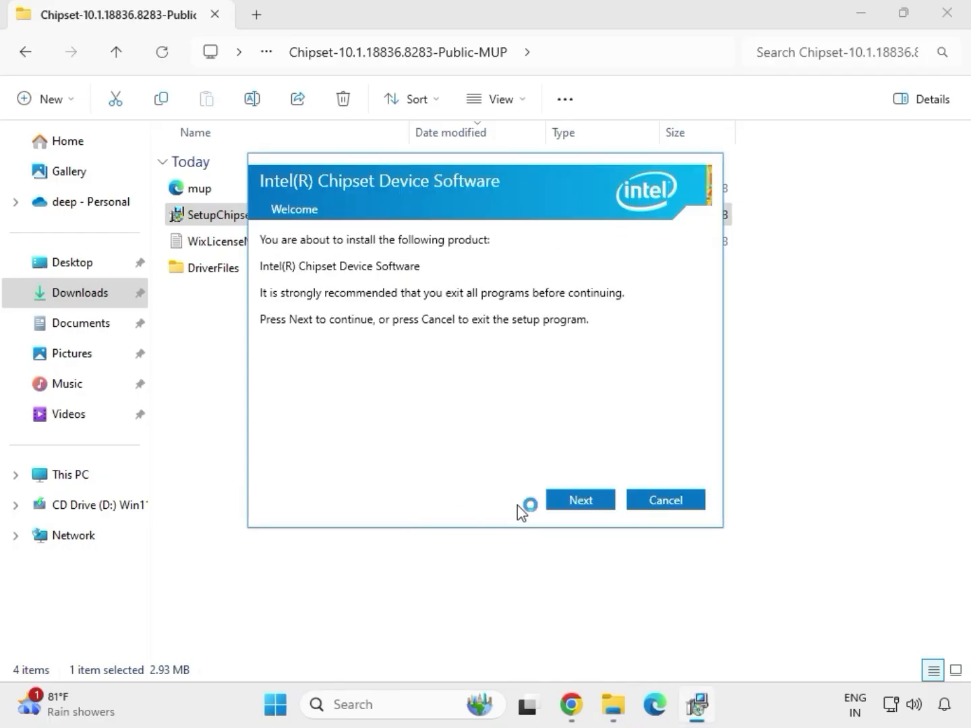
Step: Install the Intel Chipset Device Software, close its setup and return to the Downloads folder
left_click(570, 507)
left_click(566, 509)
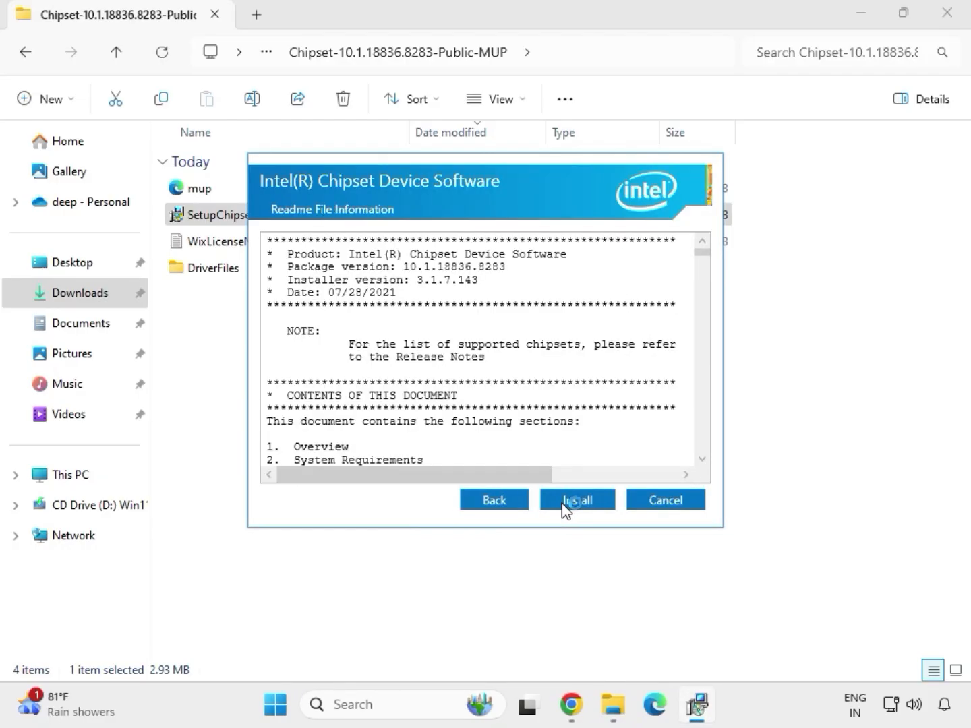
left_click(580, 502)
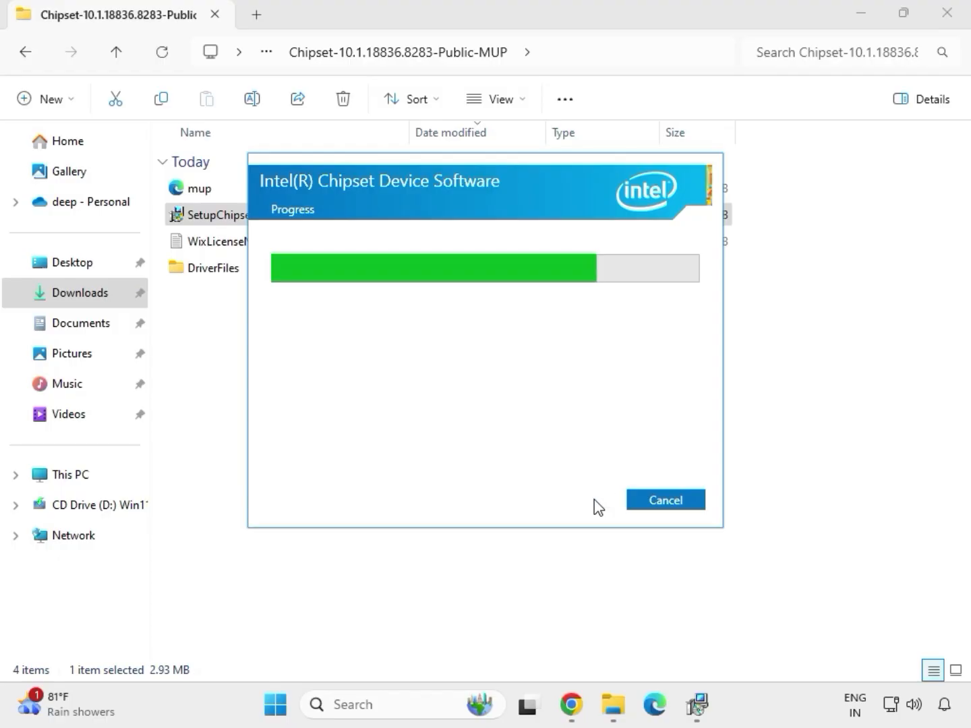
left_click(656, 506)
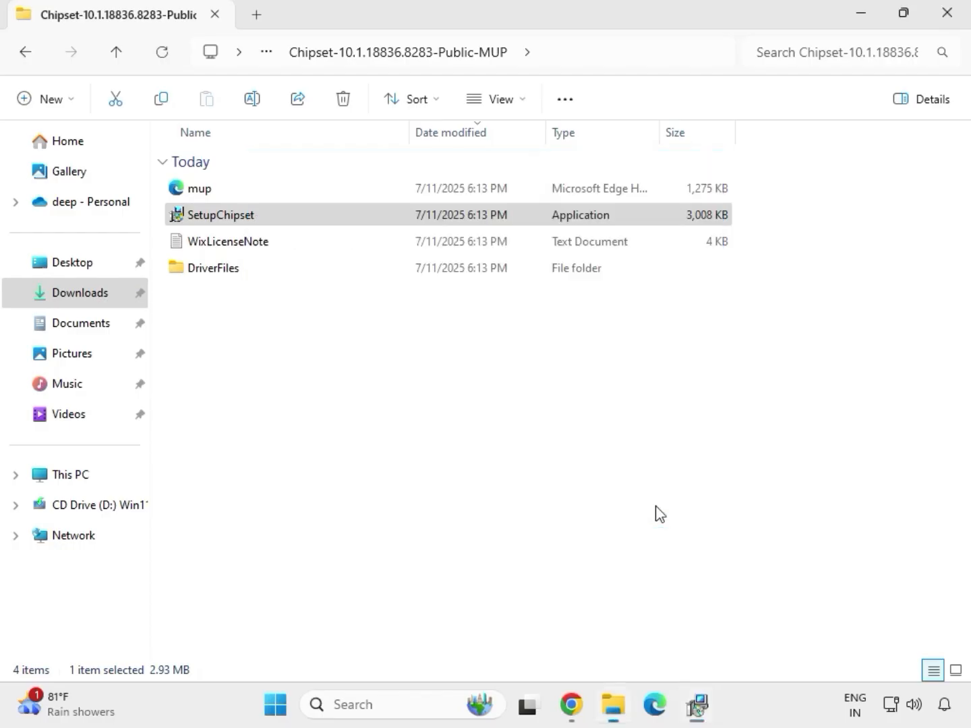
left_click(314, 214)
key("BackSpace")
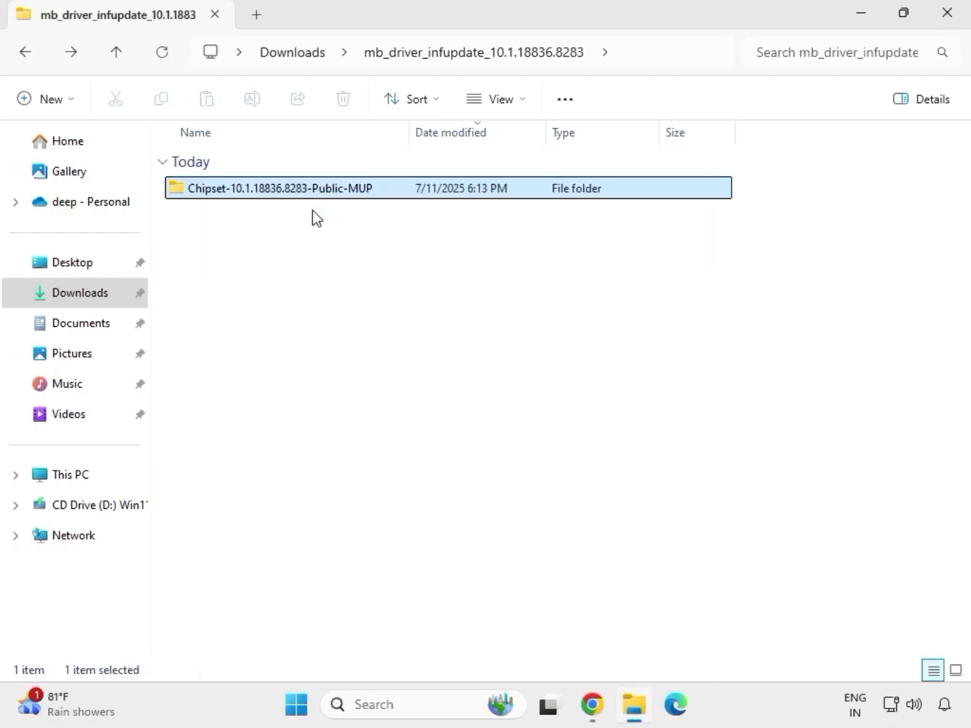
key("BackSpace")
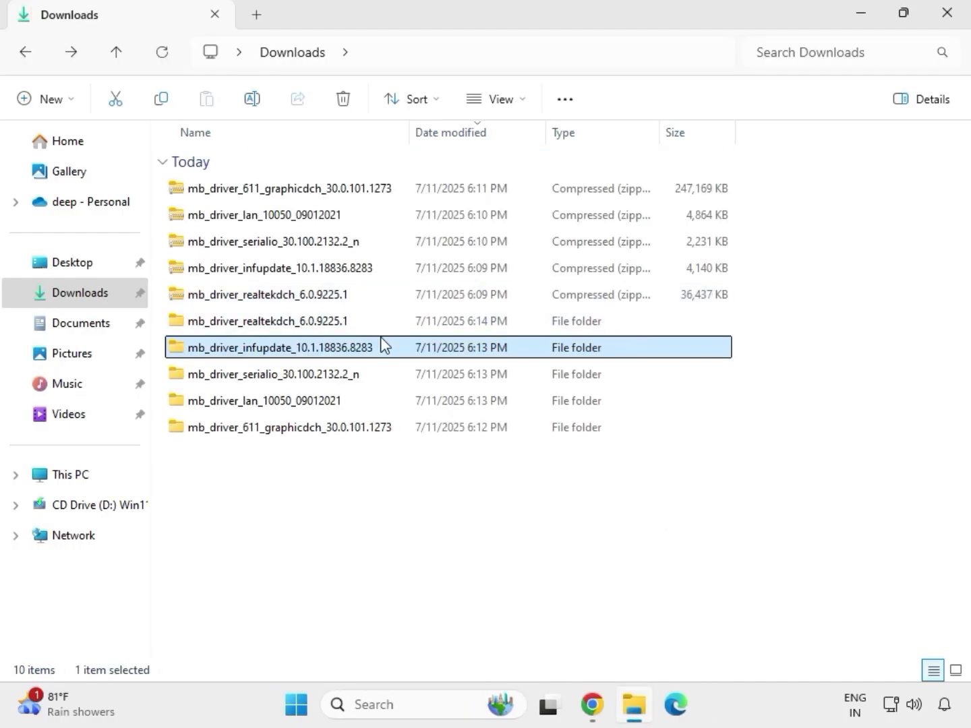
Step: View the extracted mb_driver_realtekdch_6.0.9225.1 folder and go back to Downloads
double_click(361, 325)
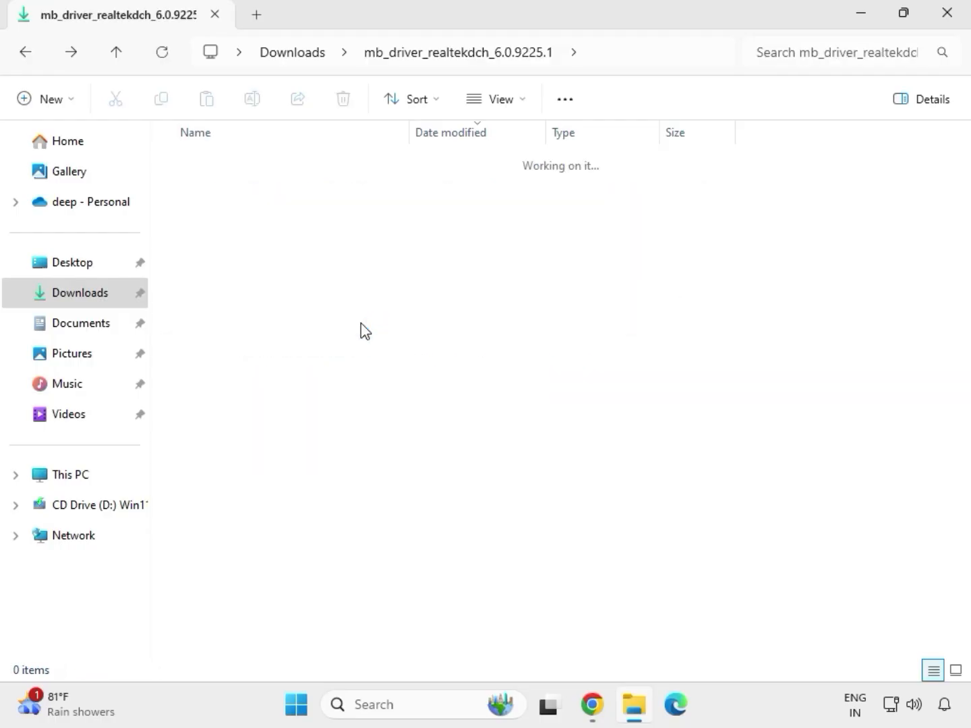
left_click(296, 54)
Step: Run the mb_driver_611_graphicdch_30.0.101.1273 application as administrator from its extracted folder, allowing changes to the device, and return to Downloads
left_click(279, 434)
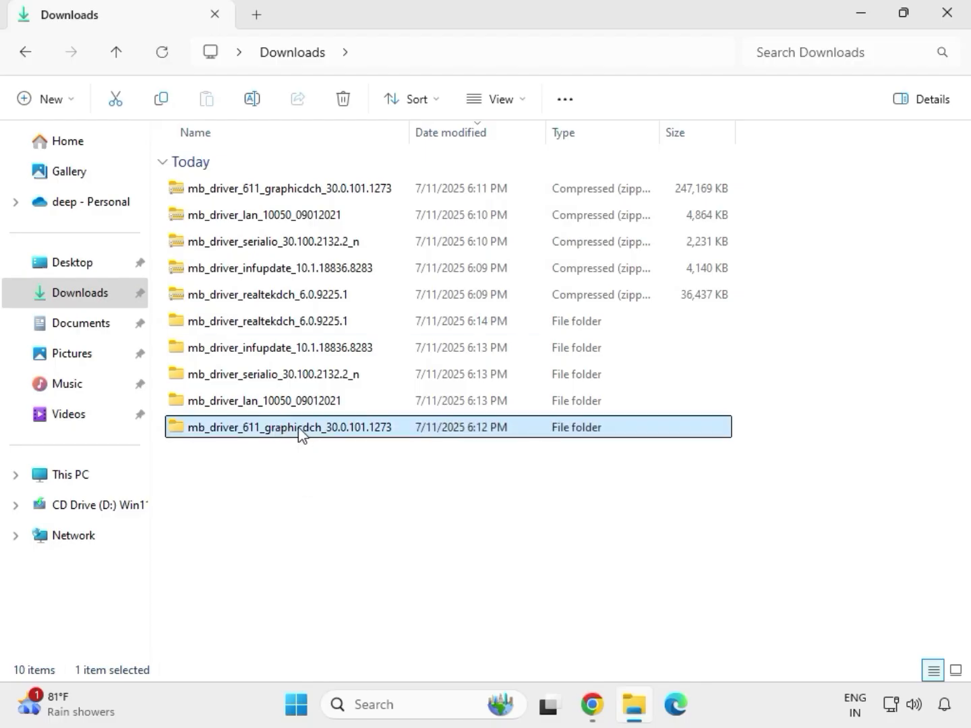
double_click(299, 434)
left_click(267, 192)
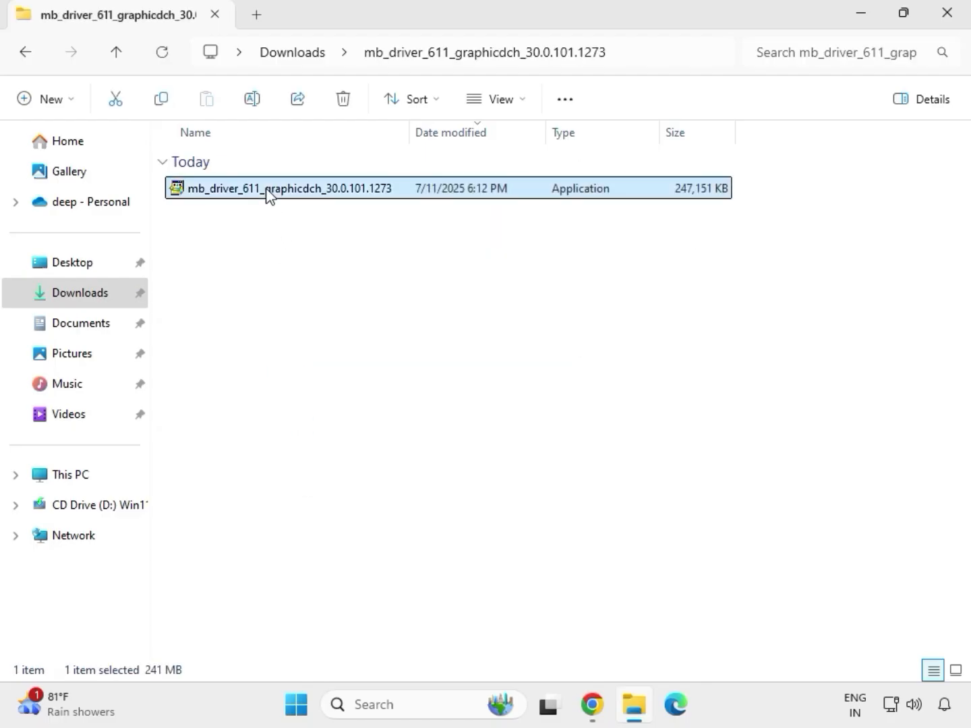
right_click(283, 218)
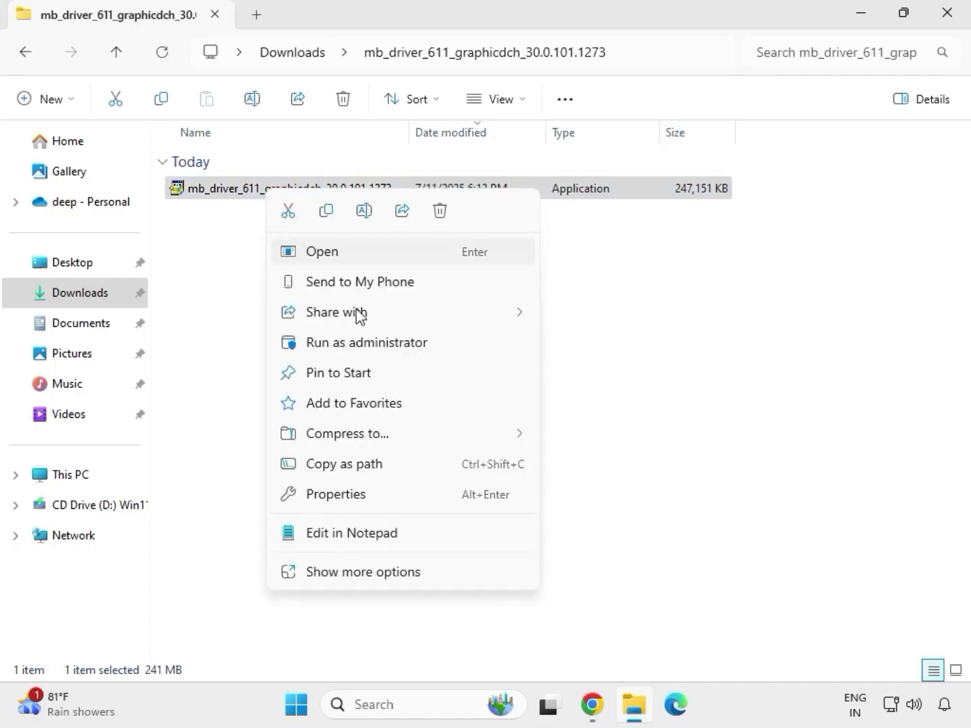
left_click(370, 343)
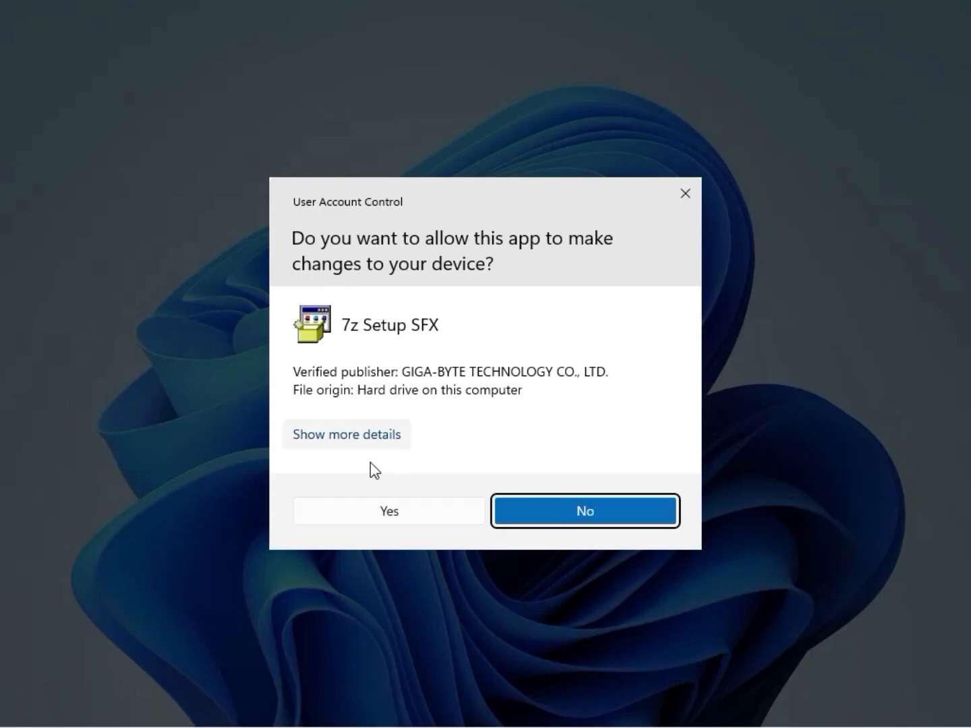
left_click(373, 513)
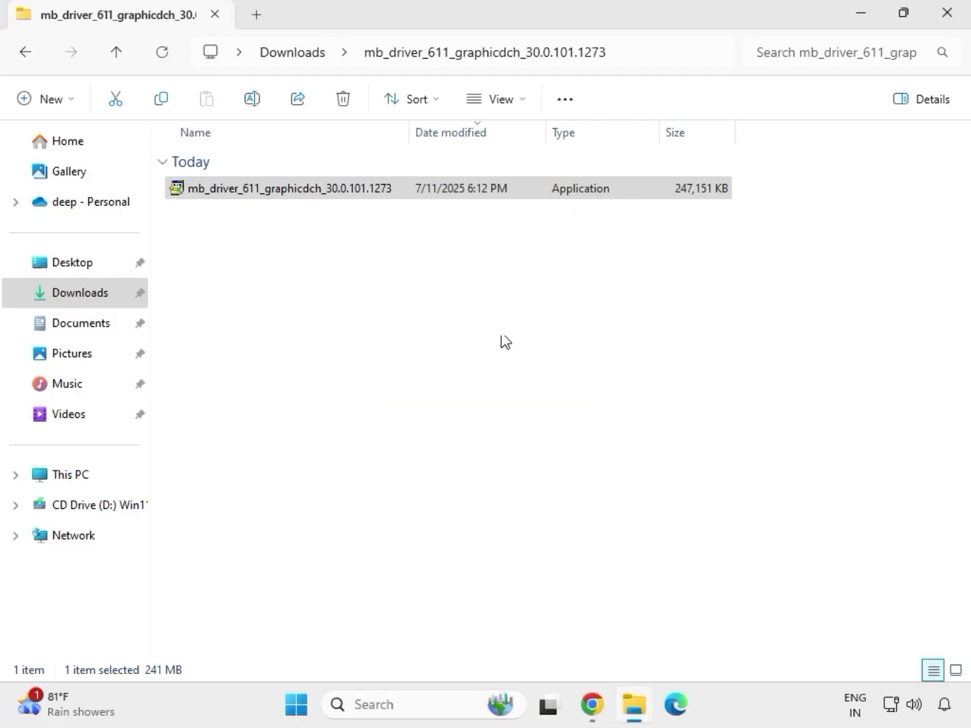
left_click(301, 54)
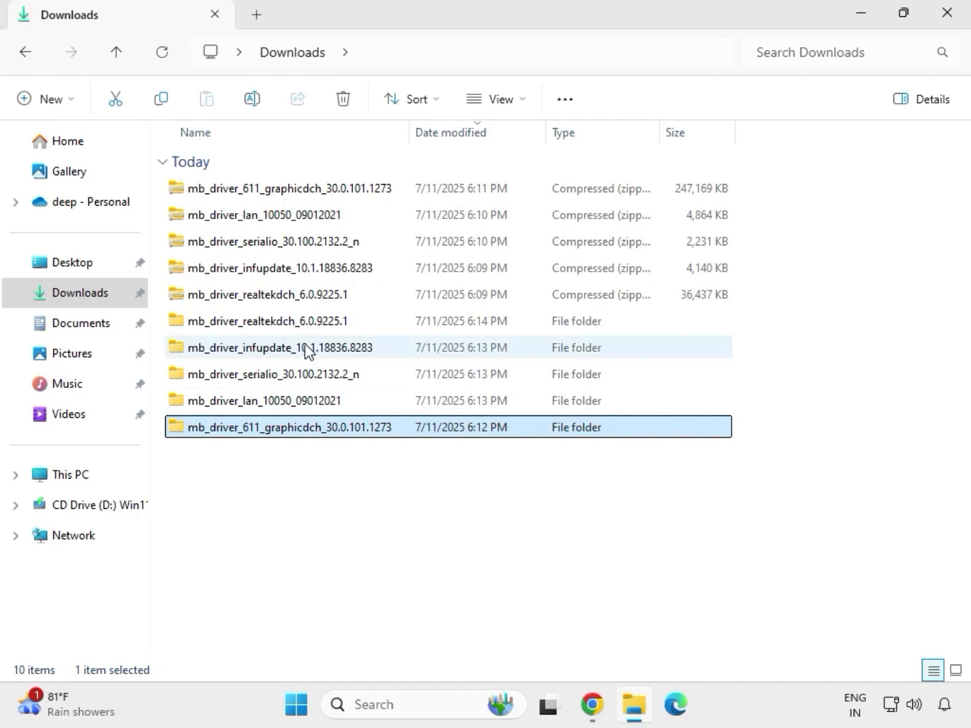
Step: Run Setup as administrator from the 9225.1_UAD_Win10_Win11_2021_0824_123850_WHQL_1458 subfolder of mb_driver_realtekdch_6.0.9225.1 and install the Realtek Audio Driver, postponing the restart
double_click(299, 321)
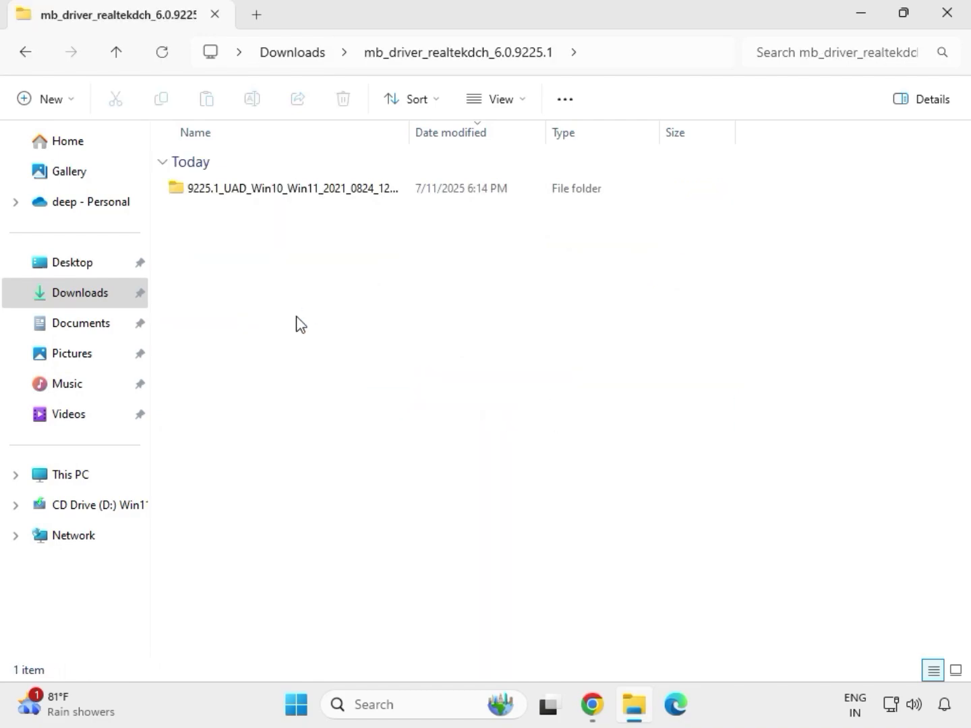
double_click(284, 189)
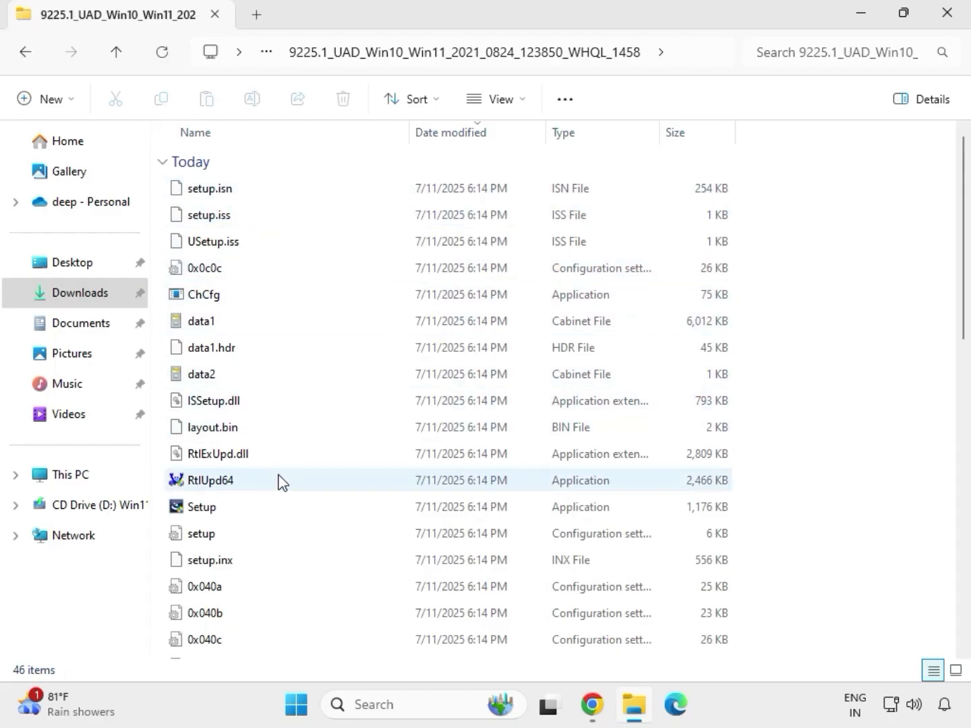
left_click(222, 513)
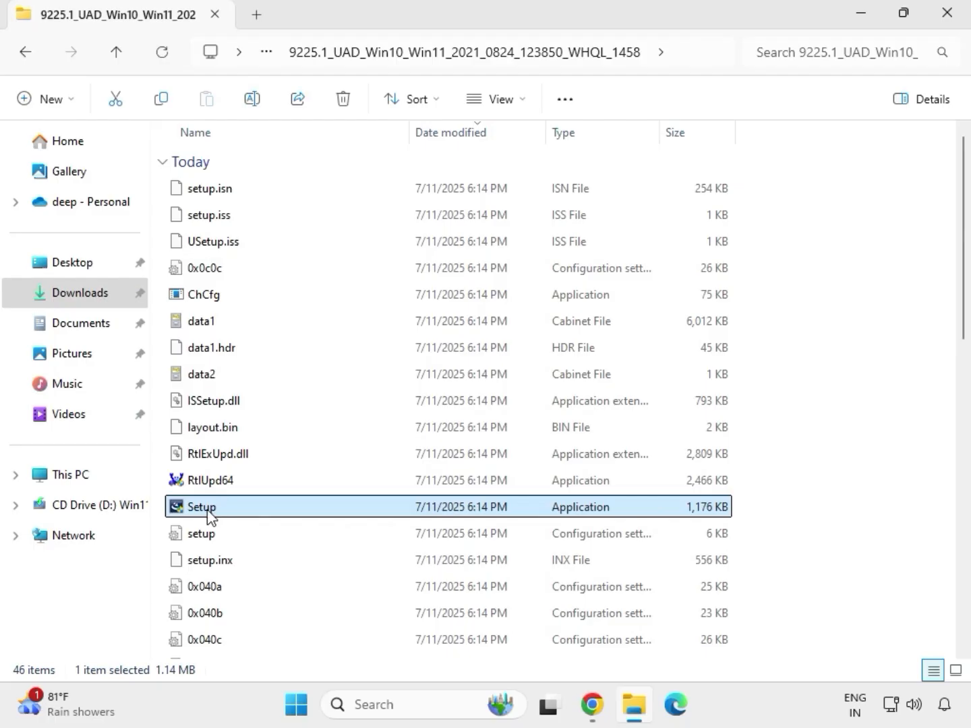
right_click(222, 512)
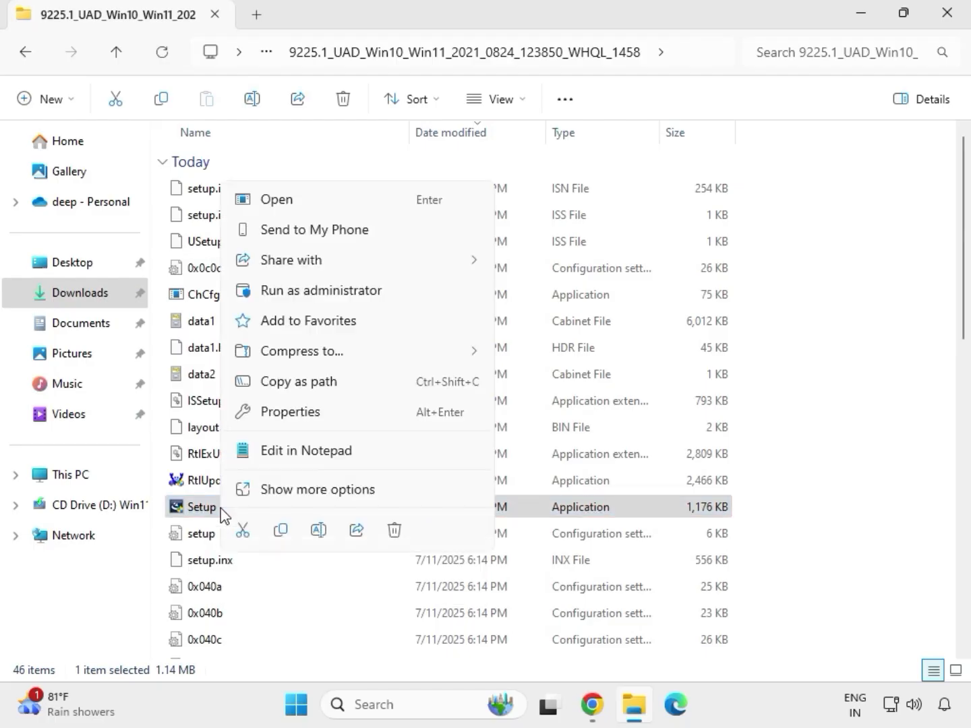
left_click(297, 294)
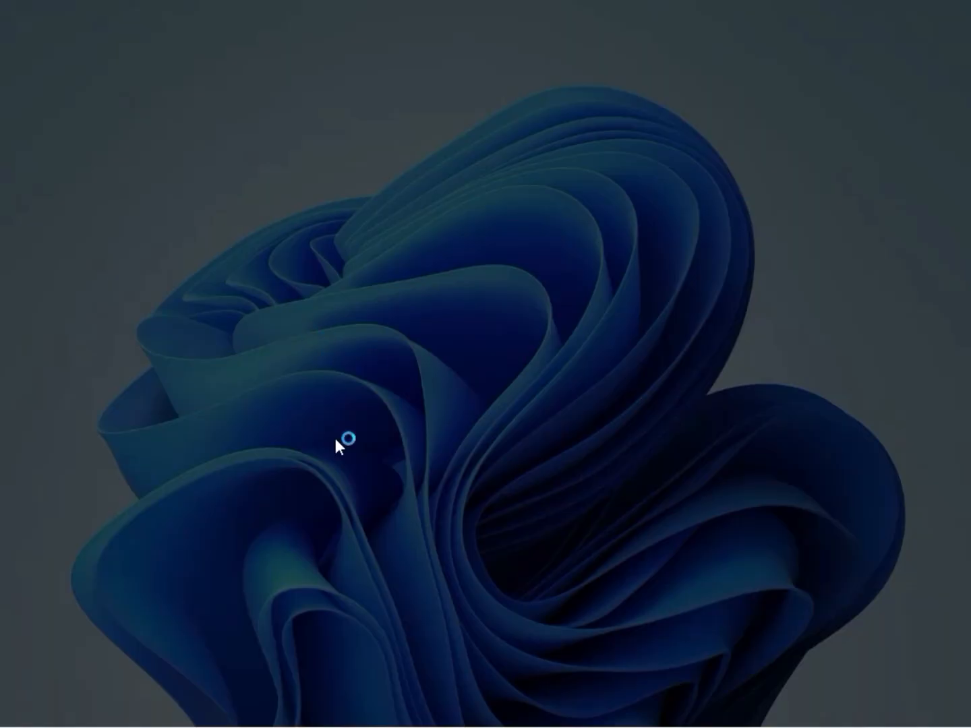
left_click(343, 508)
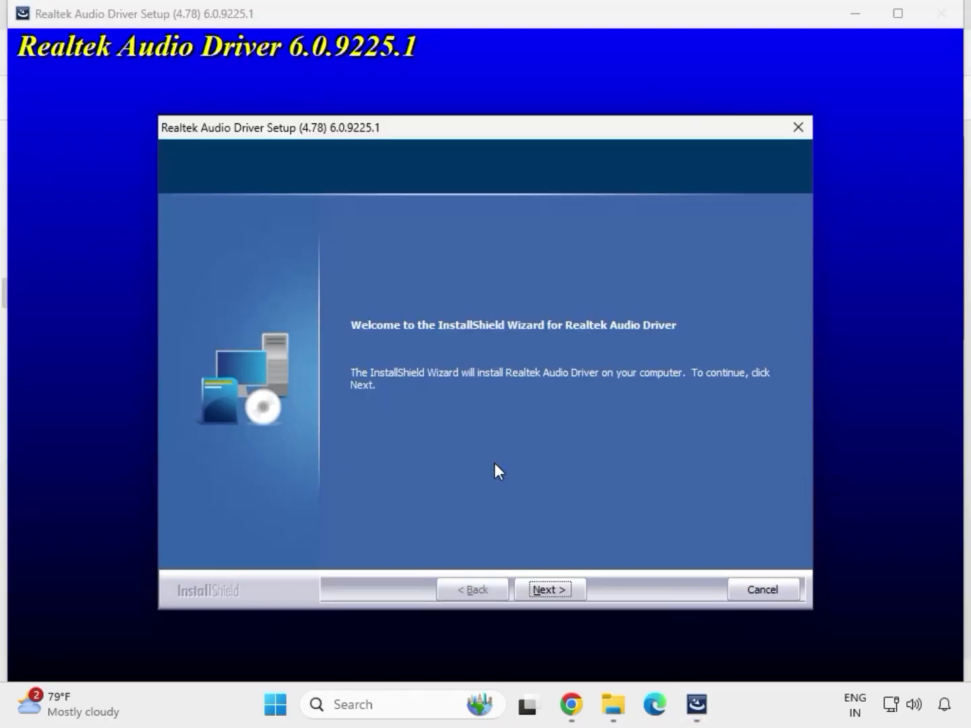
left_click(550, 586)
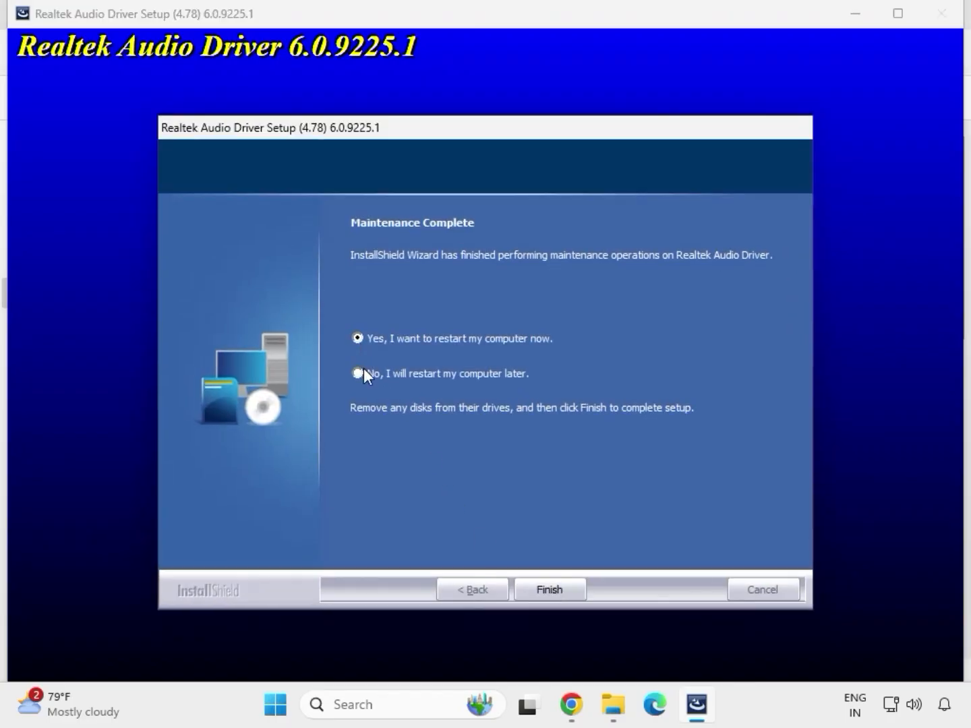
left_click(547, 589)
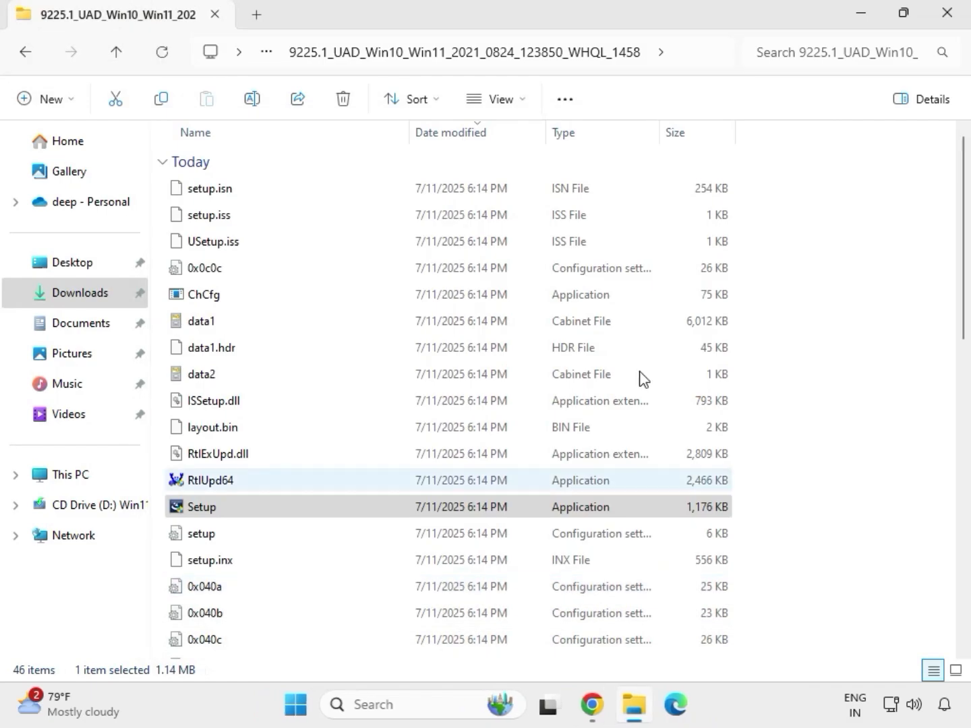